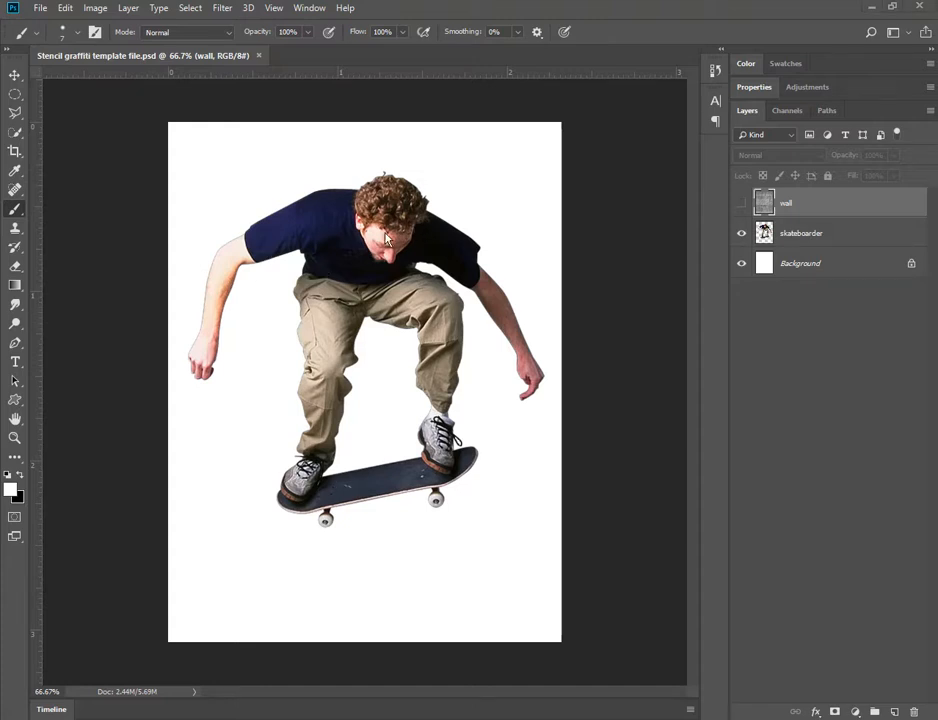
Step: Preview the wall and skateboarder layers by switching their visibility, and consult the layers diagram in the browser instructions
click(741, 205)
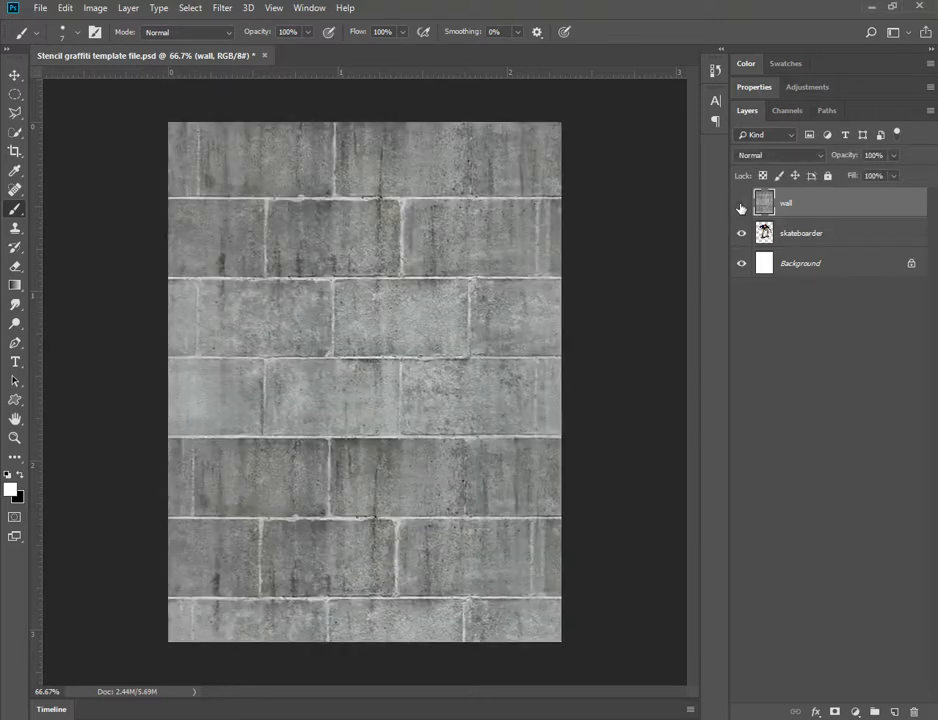
click(741, 205)
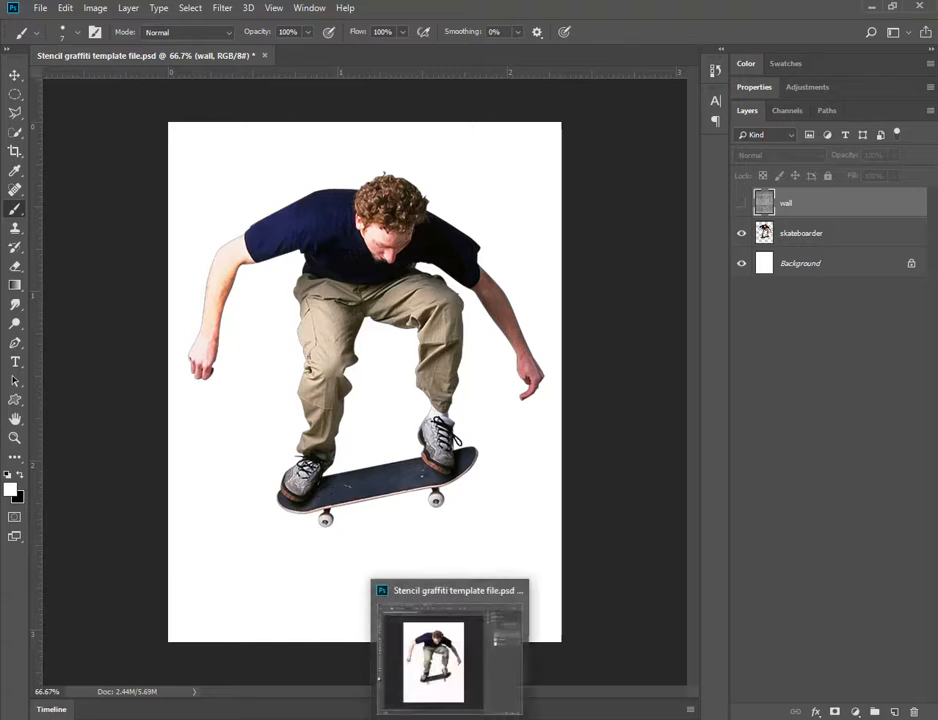
click(355, 652)
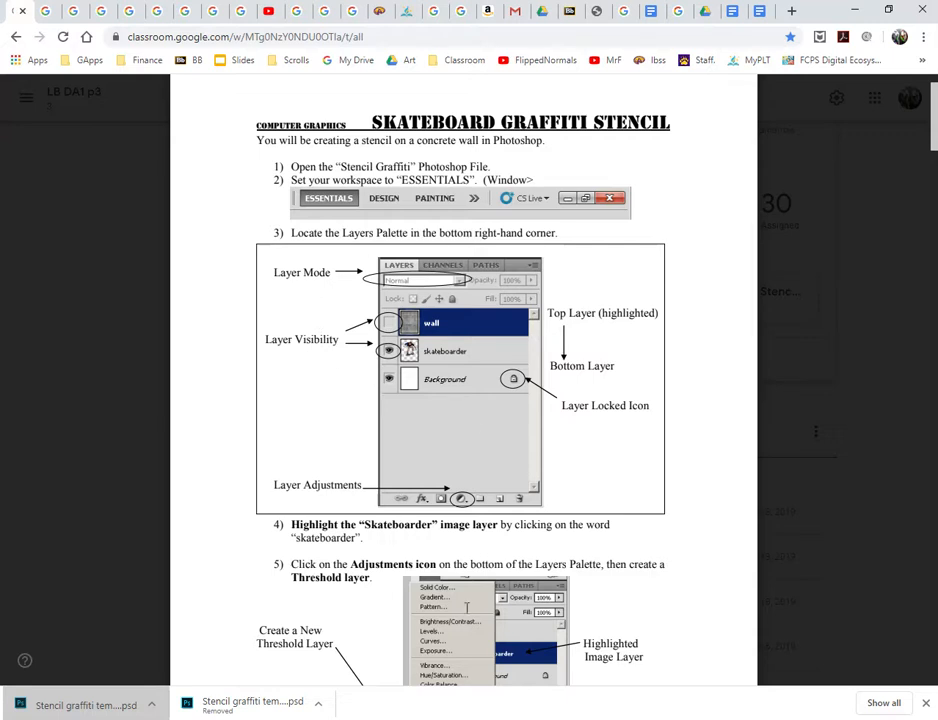
key(alt+Tab)
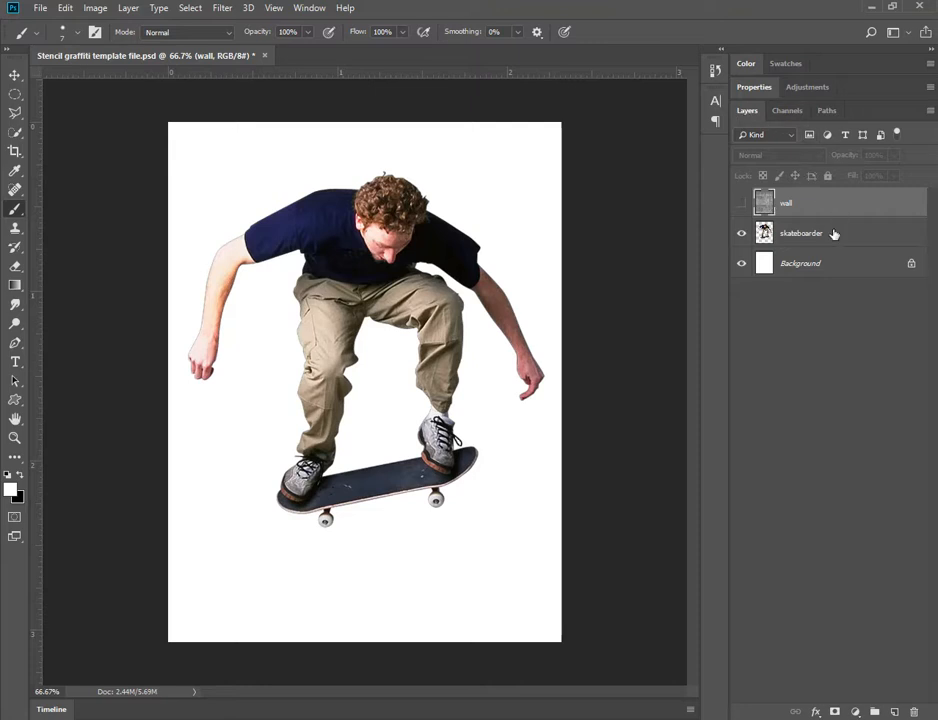
click(742, 234)
click(742, 234)
Step: Check the layer-highlighting instruction in the browser, return to Photoshop and make the skateboarder layer active
key(alt+Tab)
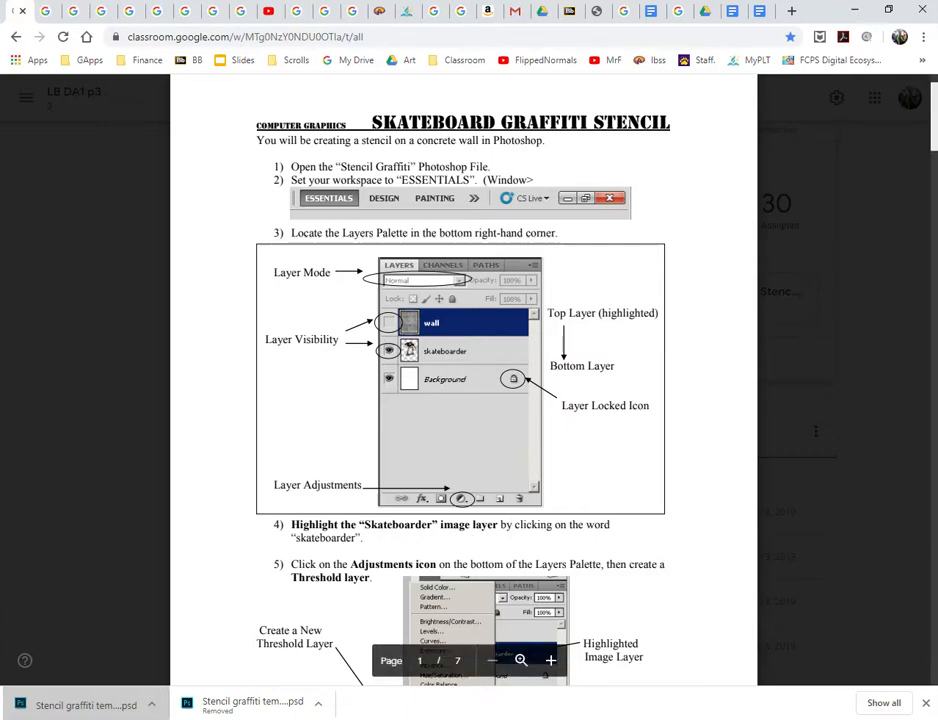
key(alt+Tab)
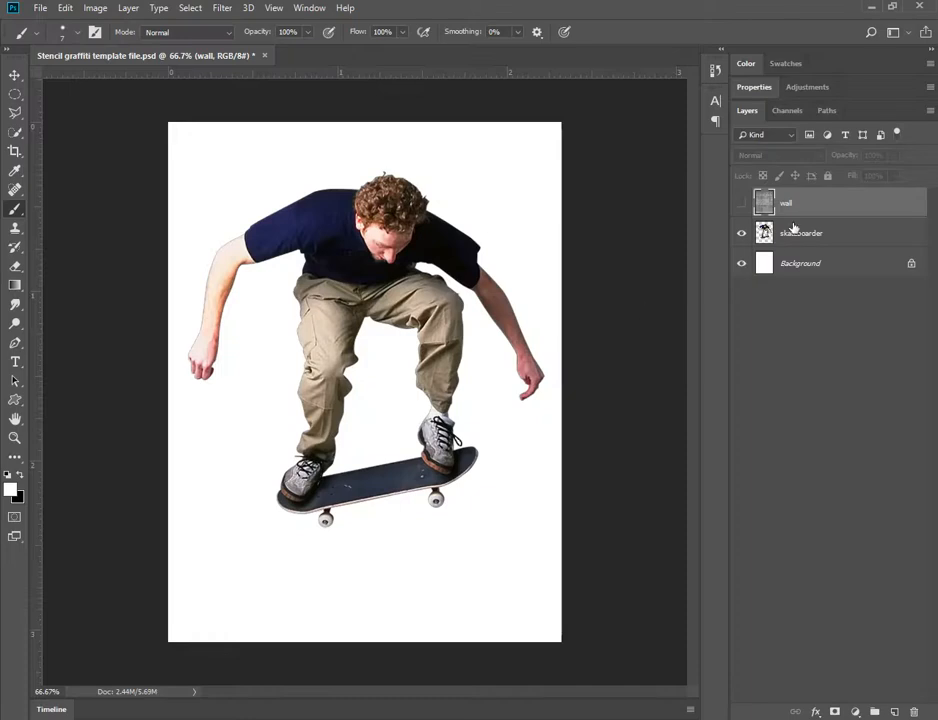
click(794, 236)
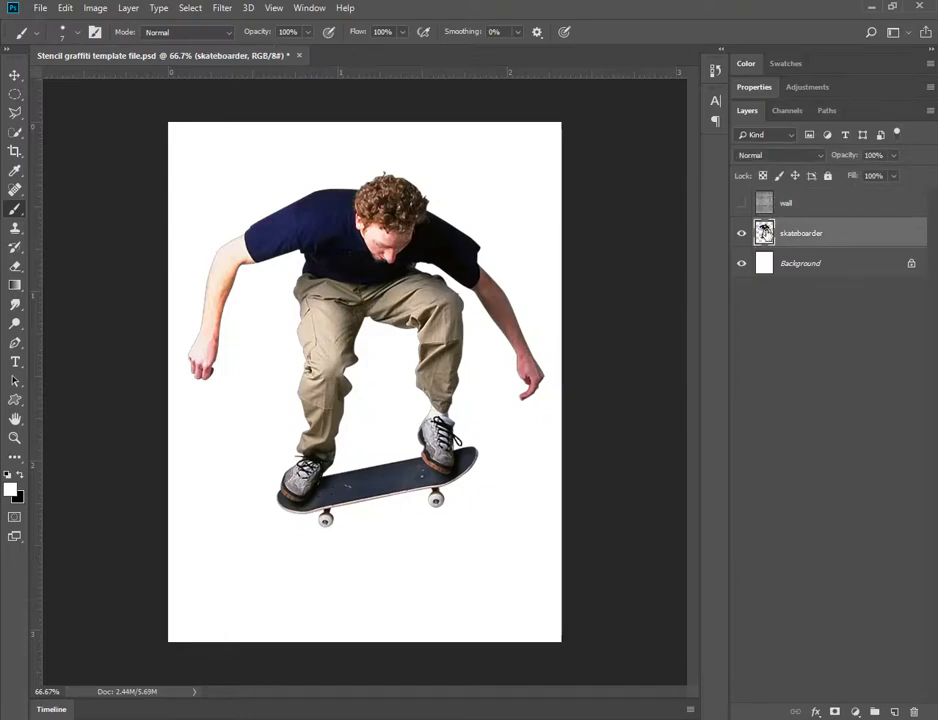
right_click(848, 241)
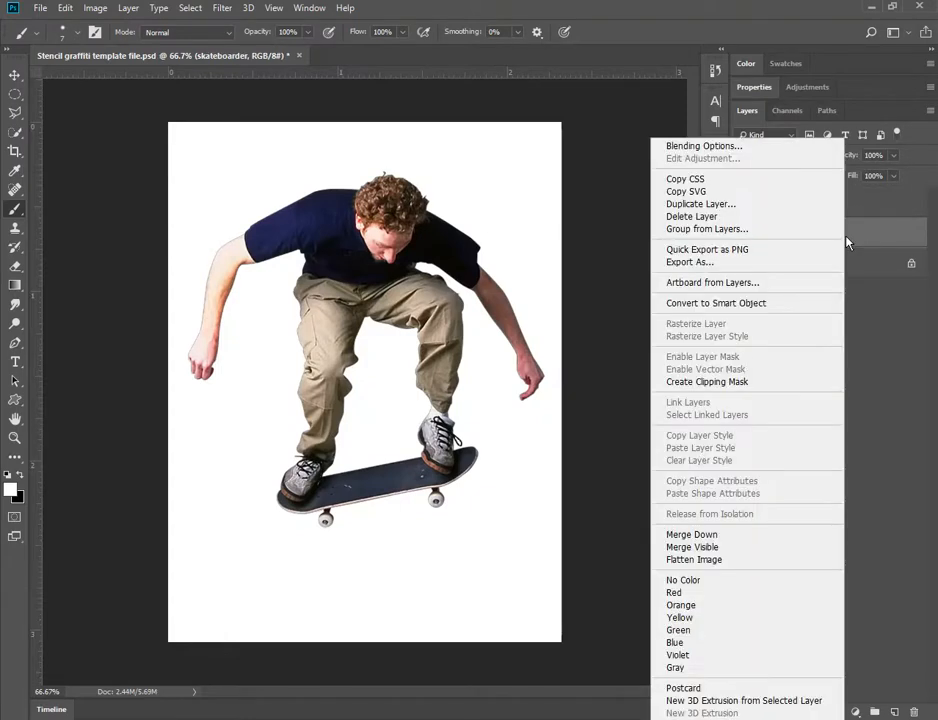
click(859, 238)
right_click(789, 237)
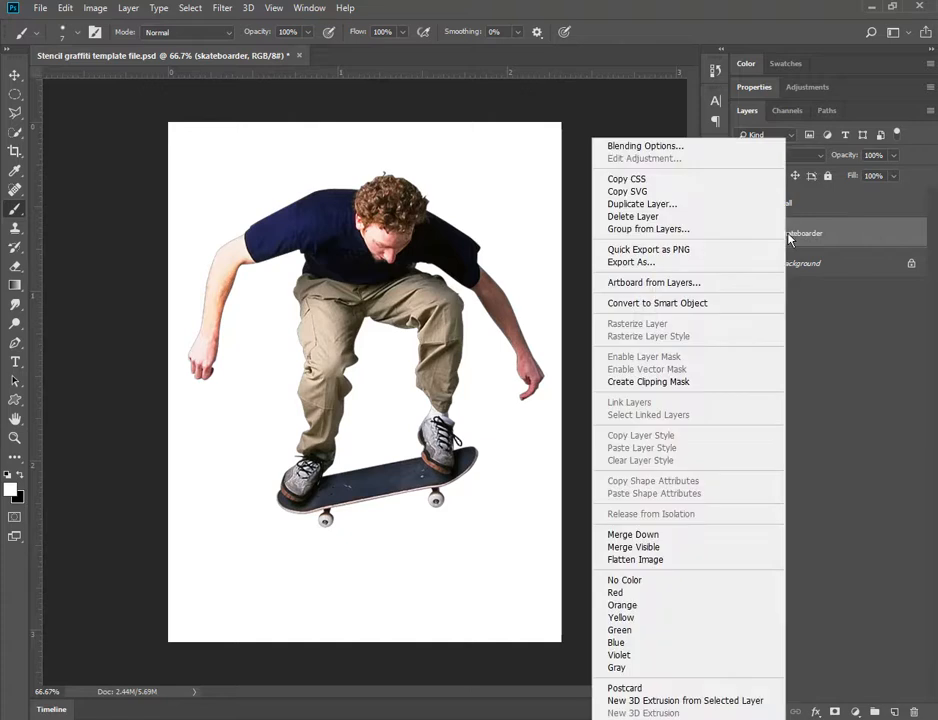
right_click(846, 232)
key(Escape)
right_click(762, 231)
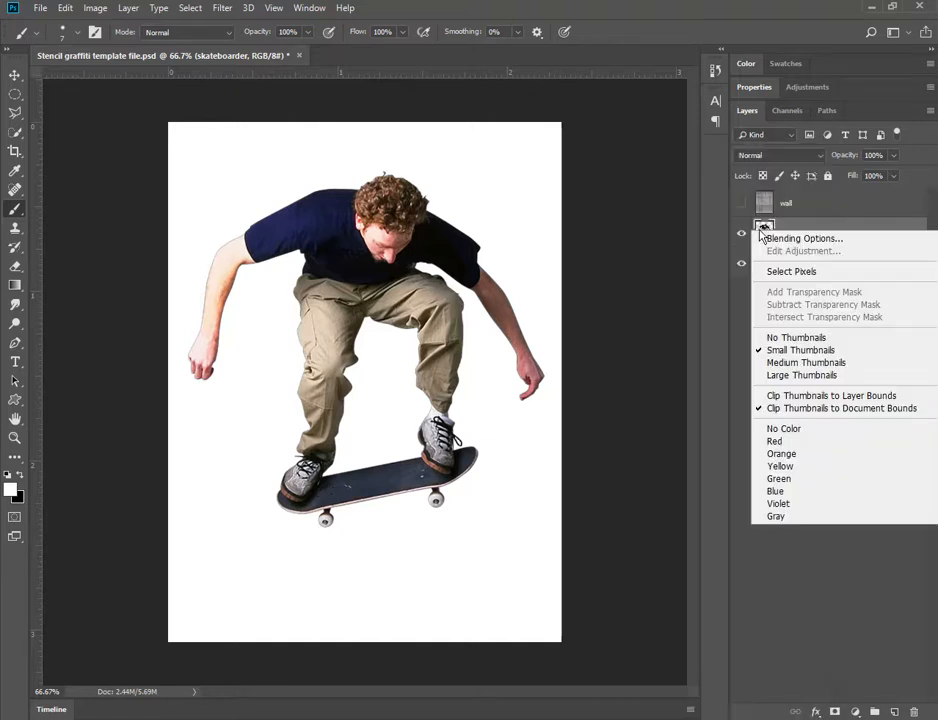
click(808, 228)
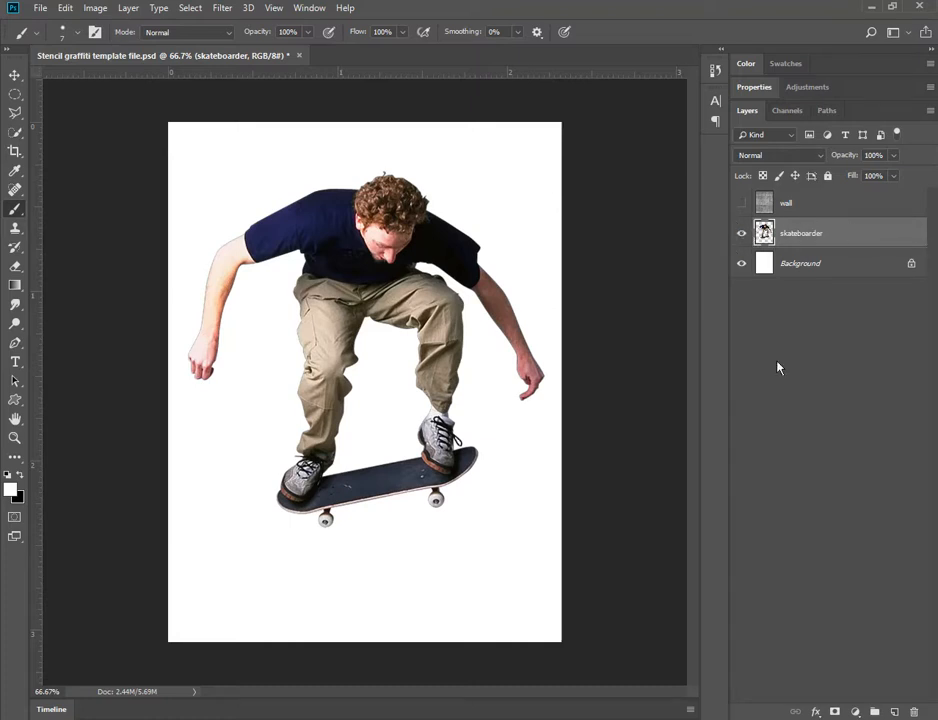
Step: Read the instruction for creating a Threshold layer in the browser document and return to Photoshop
key(alt+Tab)
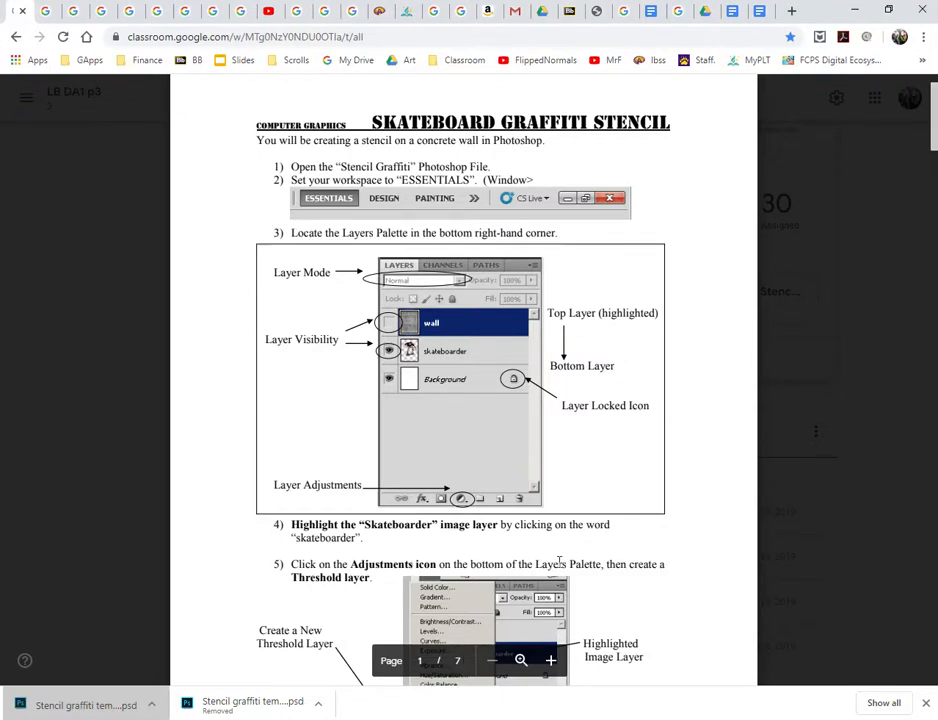
scroll(651, 561, down, 3)
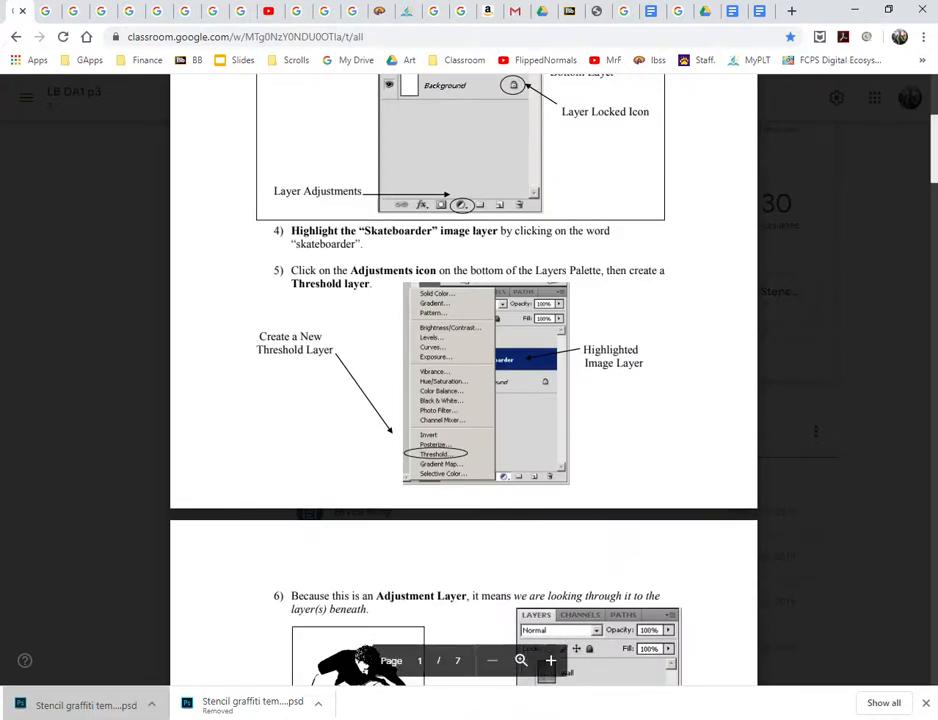
key(alt+Tab)
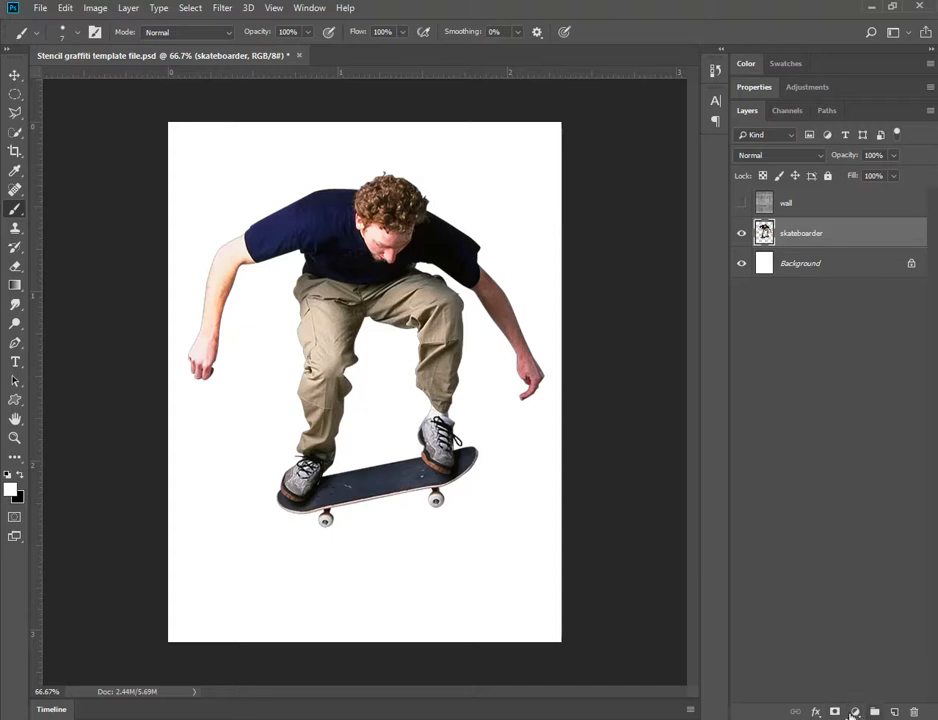
Step: Try a Threshold adjustment layer above the skateboarder layer, and delete it
click(855, 712)
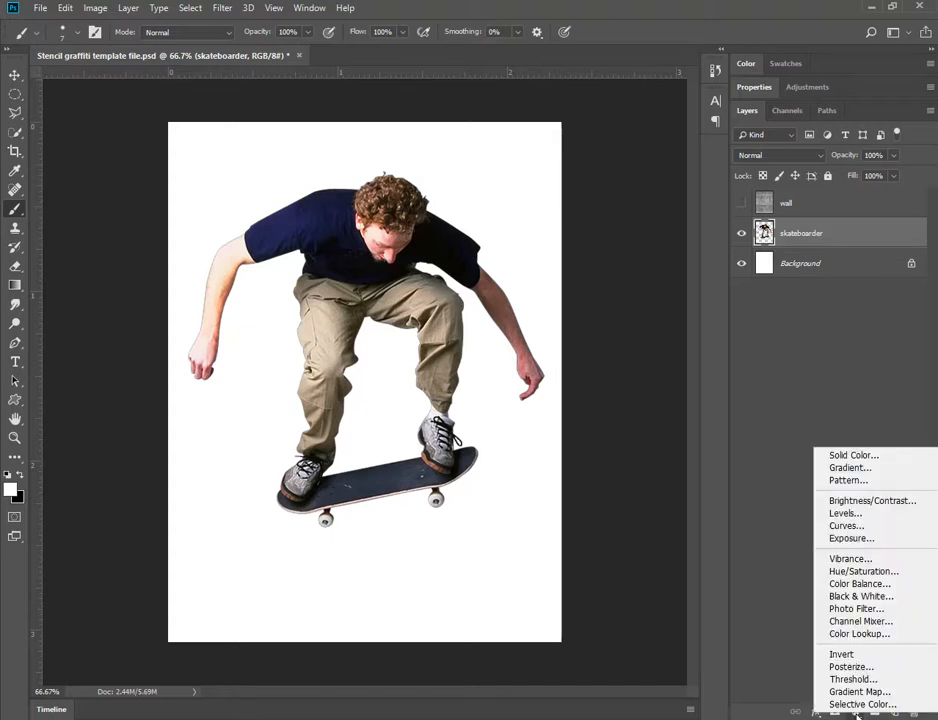
key(Escape)
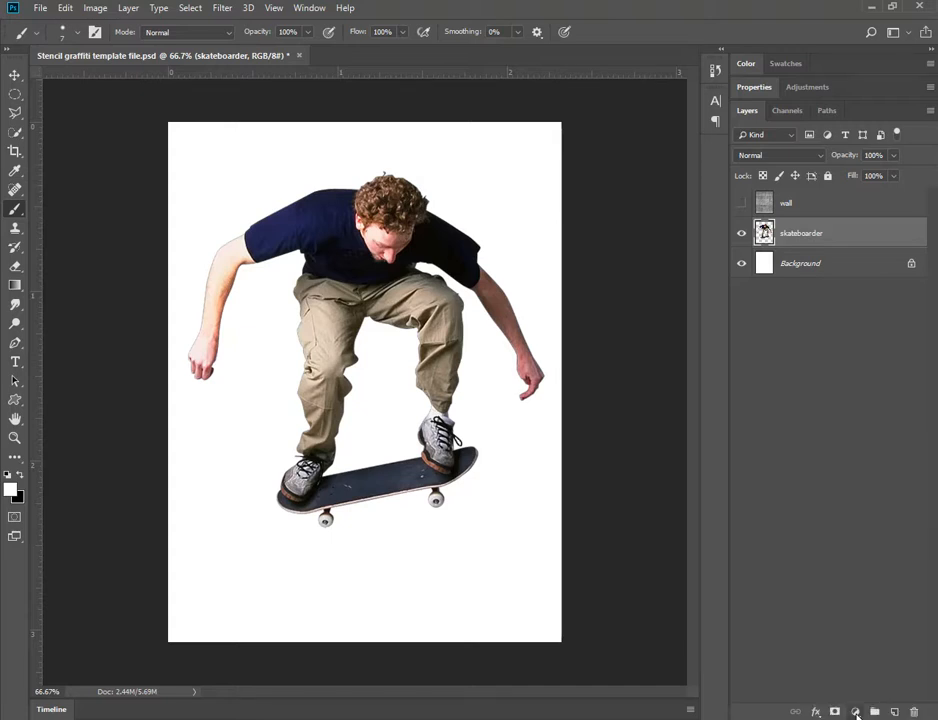
click(803, 90)
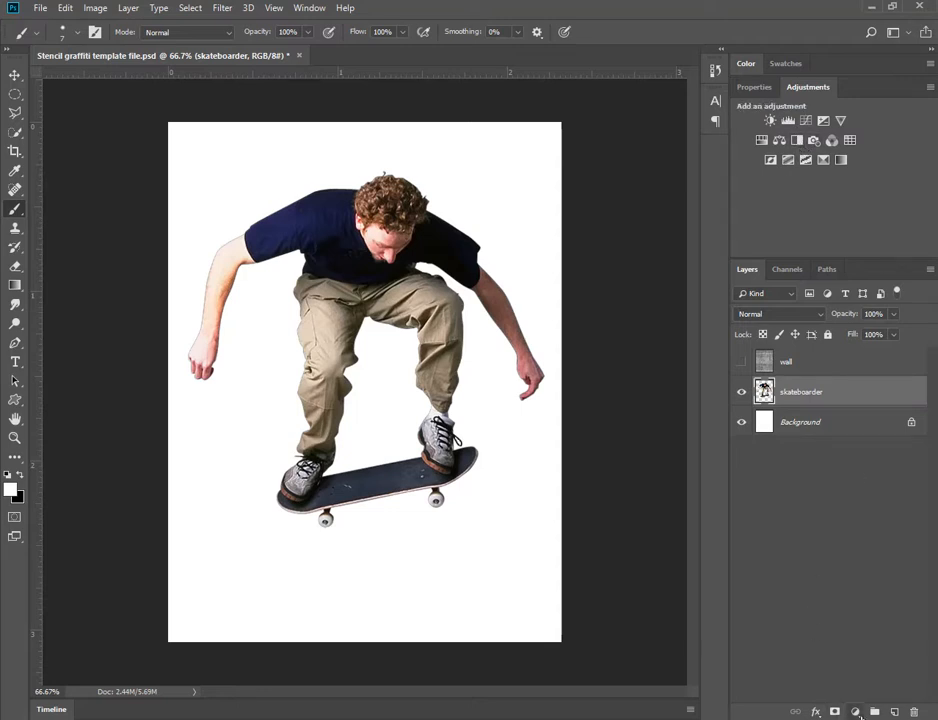
click(856, 713)
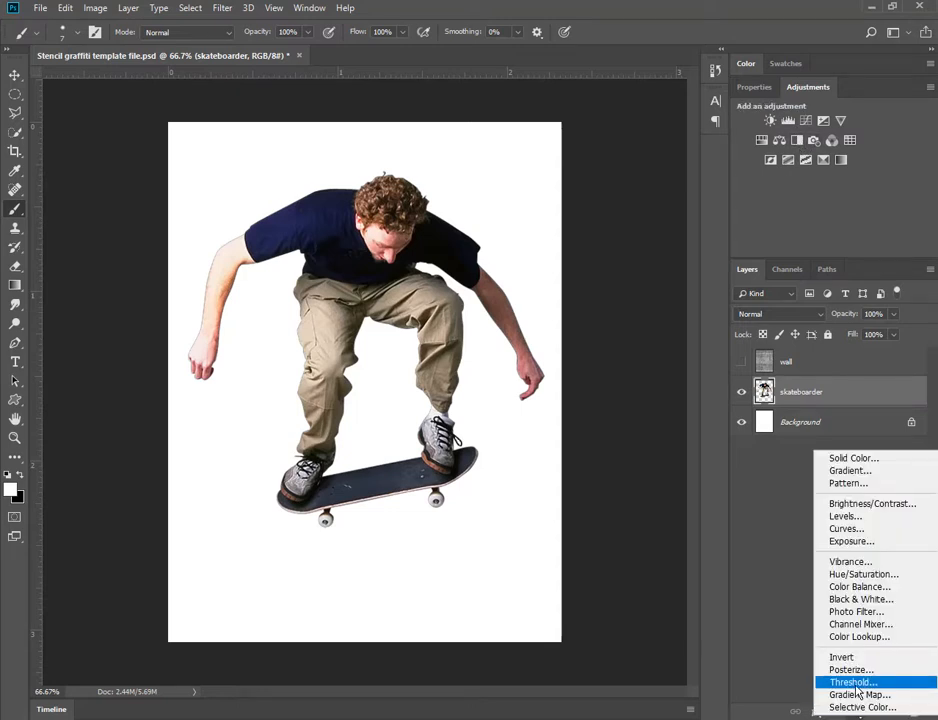
click(856, 684)
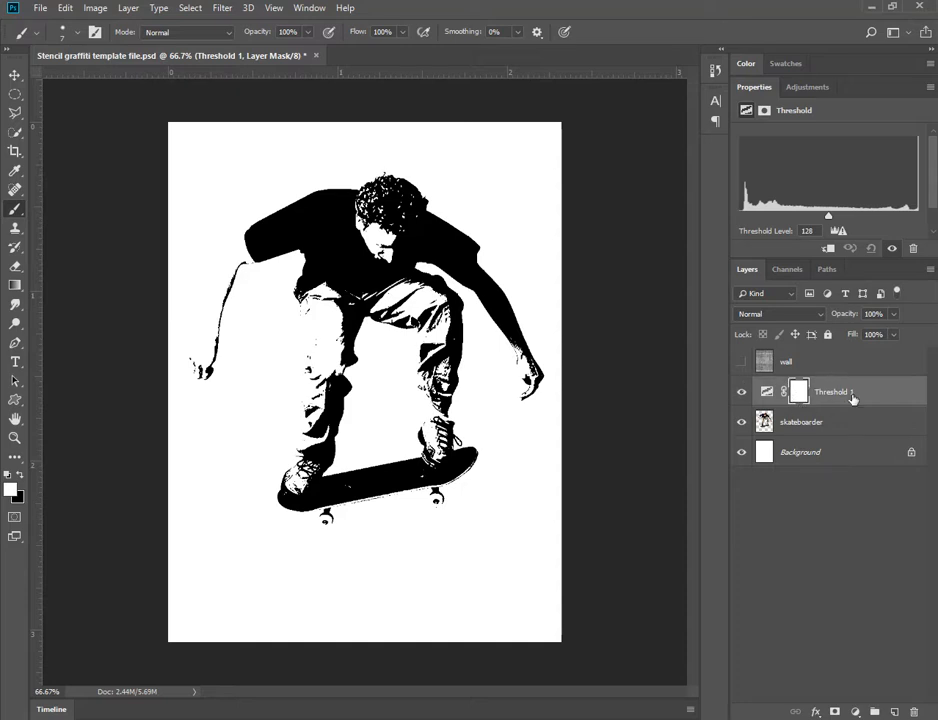
key(Delete)
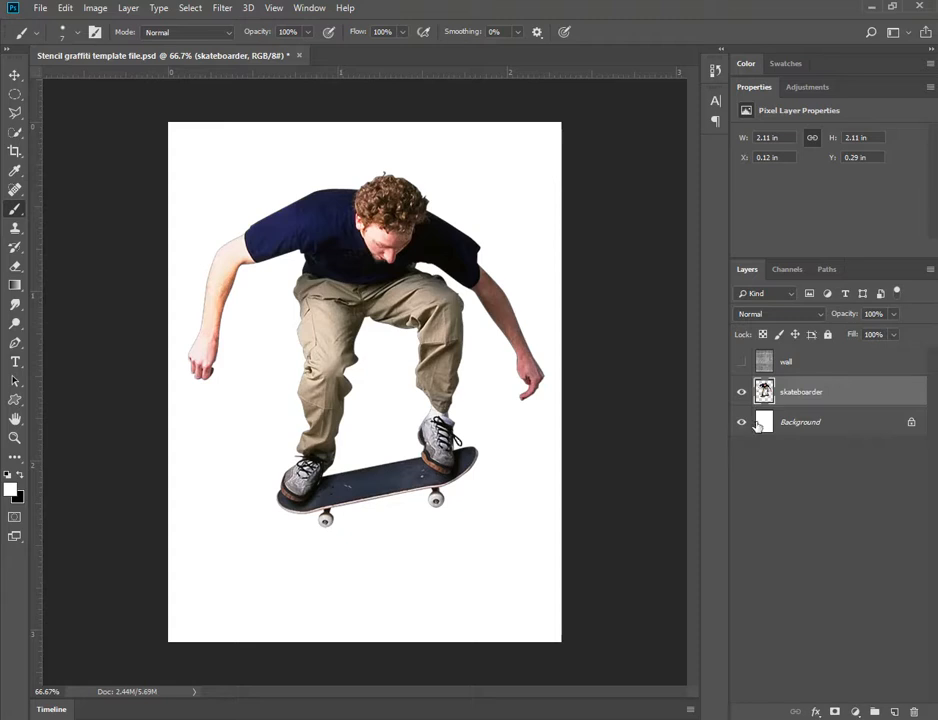
Step: Try a Threshold adjustment masked to a selection loaded from the skateboarder layer's pixels, and undo it
ctrl+click(764, 391)
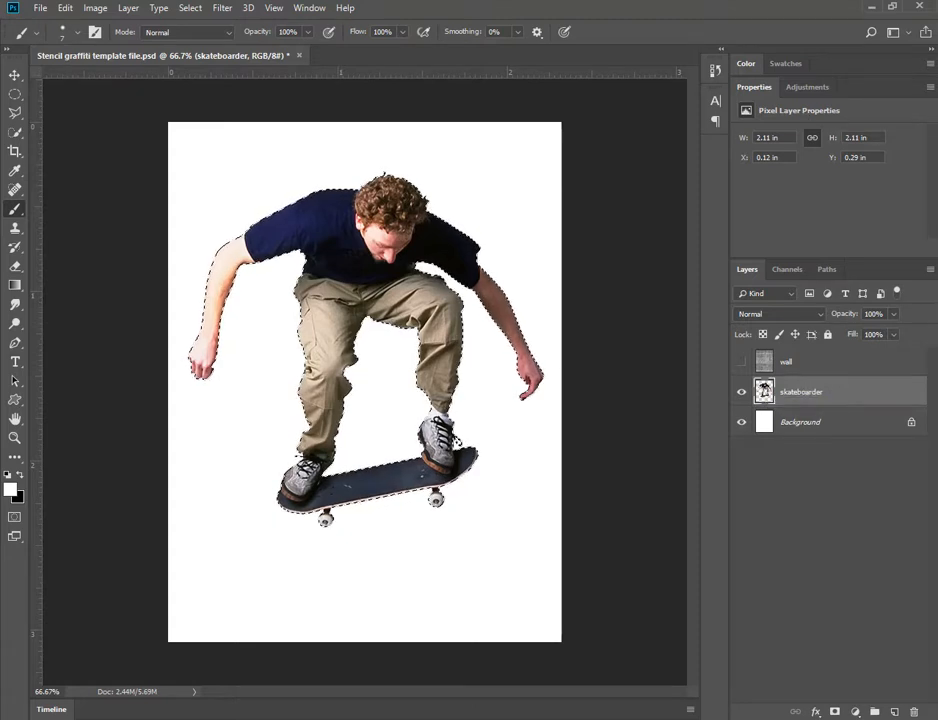
click(802, 88)
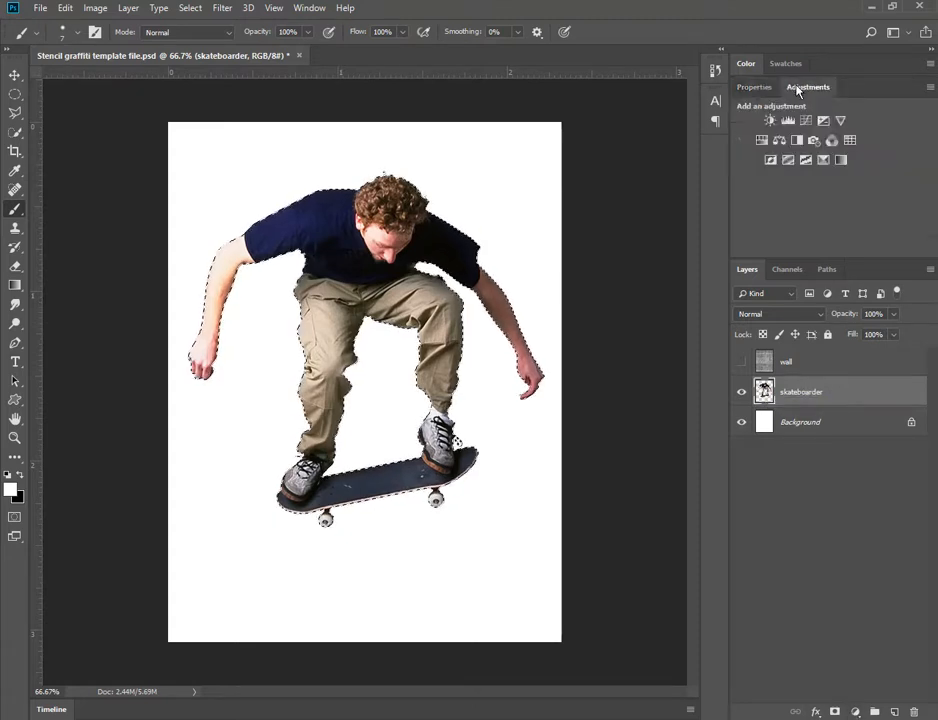
click(806, 160)
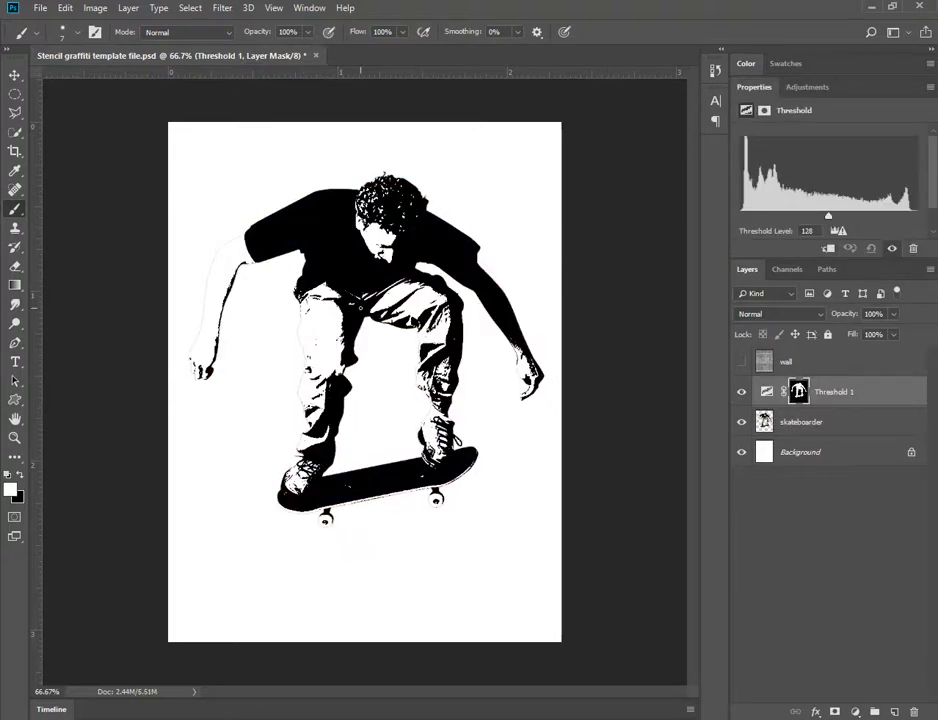
key(ctrl+z)
key(ctrl+shift+z)
key(ctrl+z)
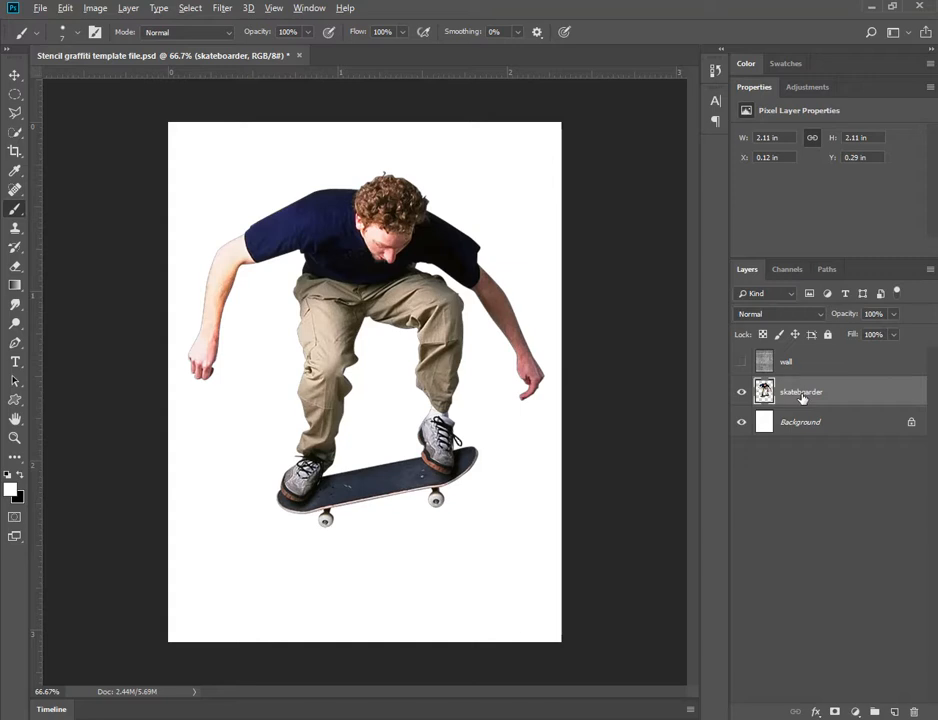
Step: Add an unmasked Threshold adjustment layer directly above the skateboarder layer
click(855, 711)
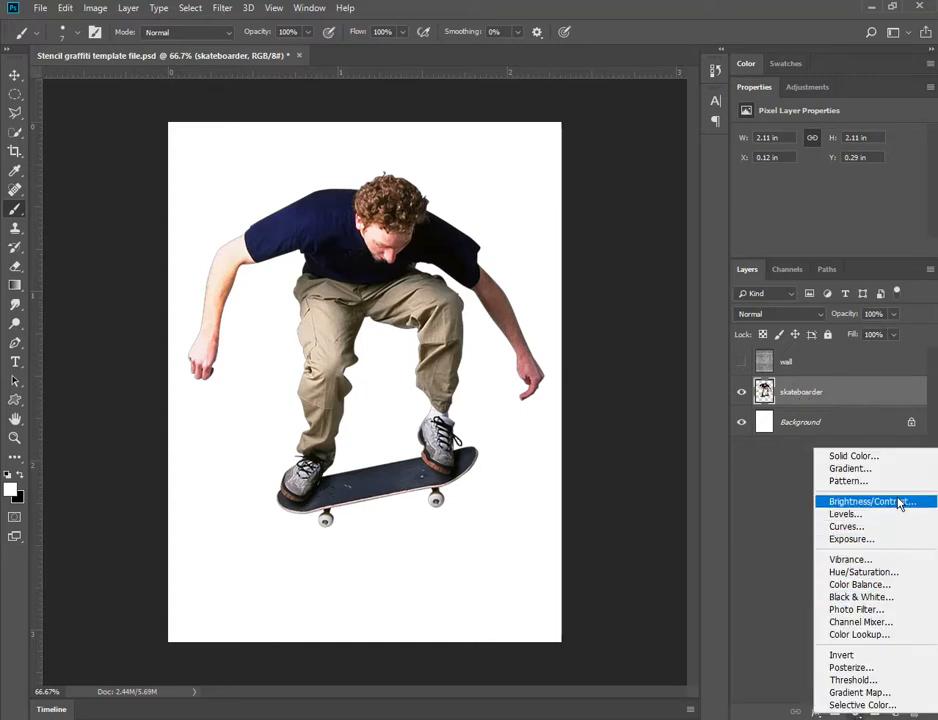
click(852, 680)
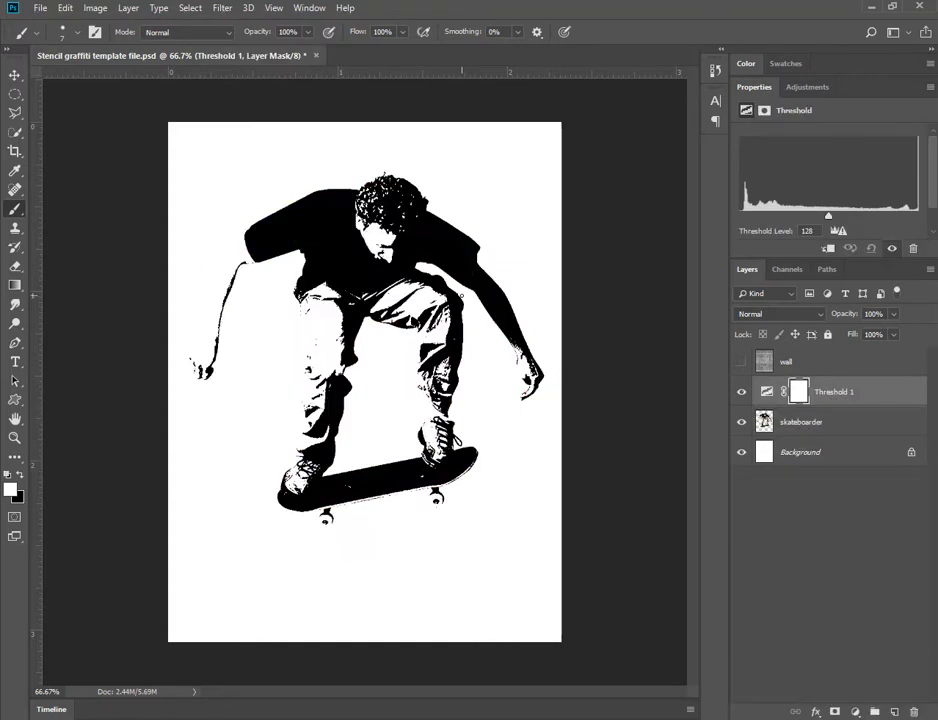
Step: Read instructions 6 and 7 in the browser document, and set the Threshold layer's level to 88 in Photoshop
mouse_move(449, 719)
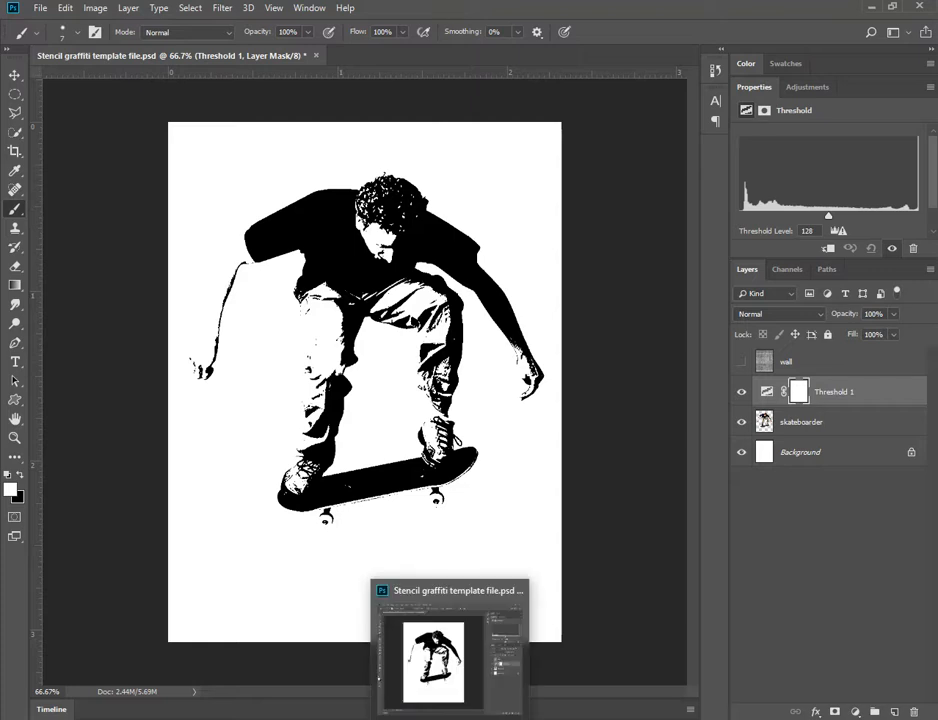
click(460, 655)
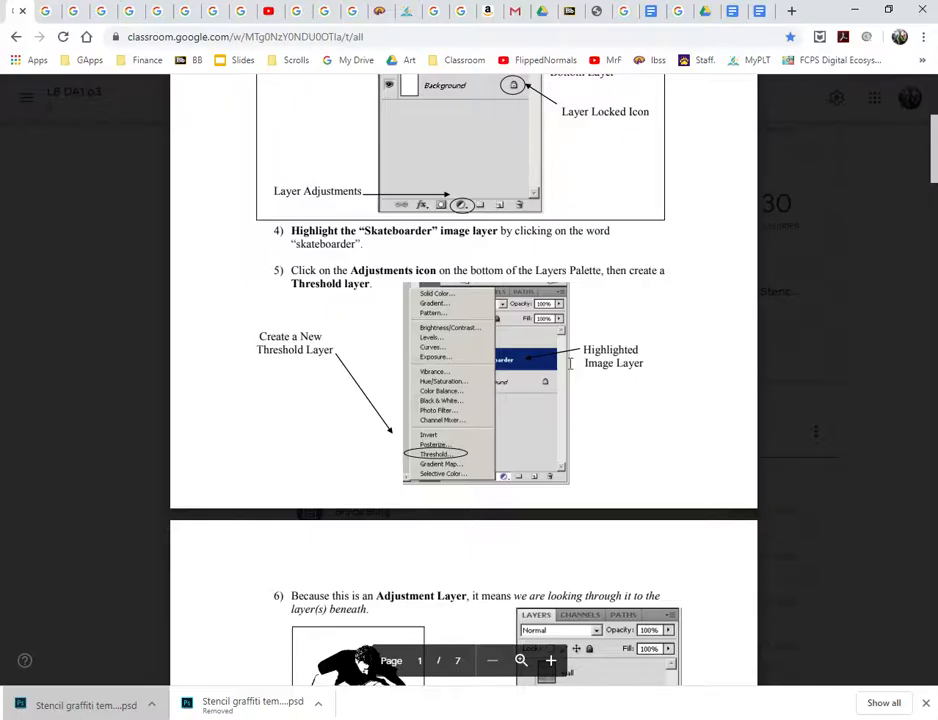
scroll(420, 360, down, 3)
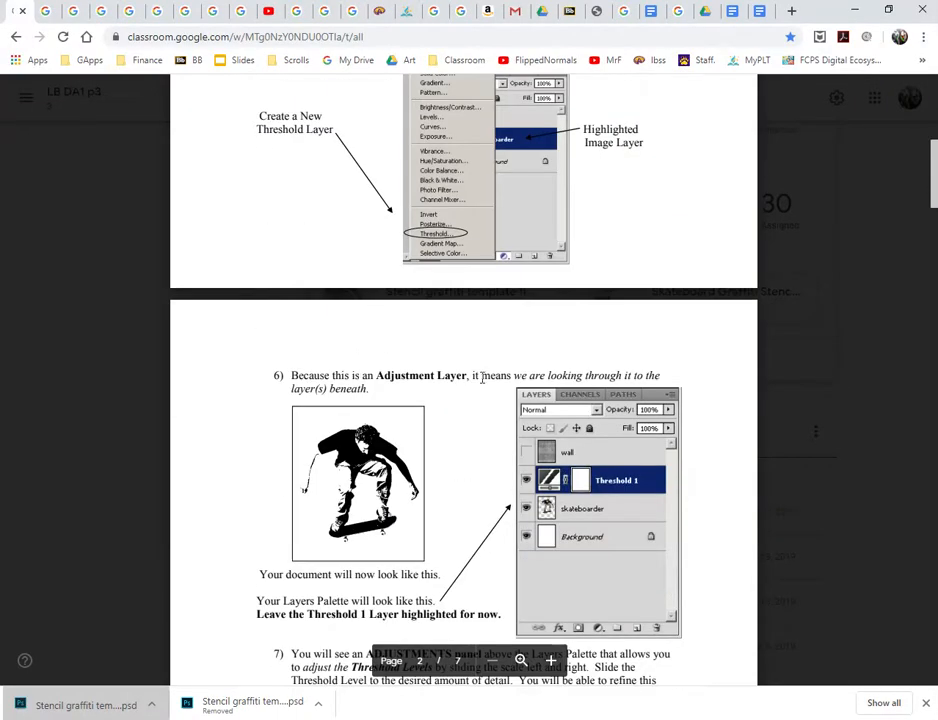
scroll(480, 377, down, 1)
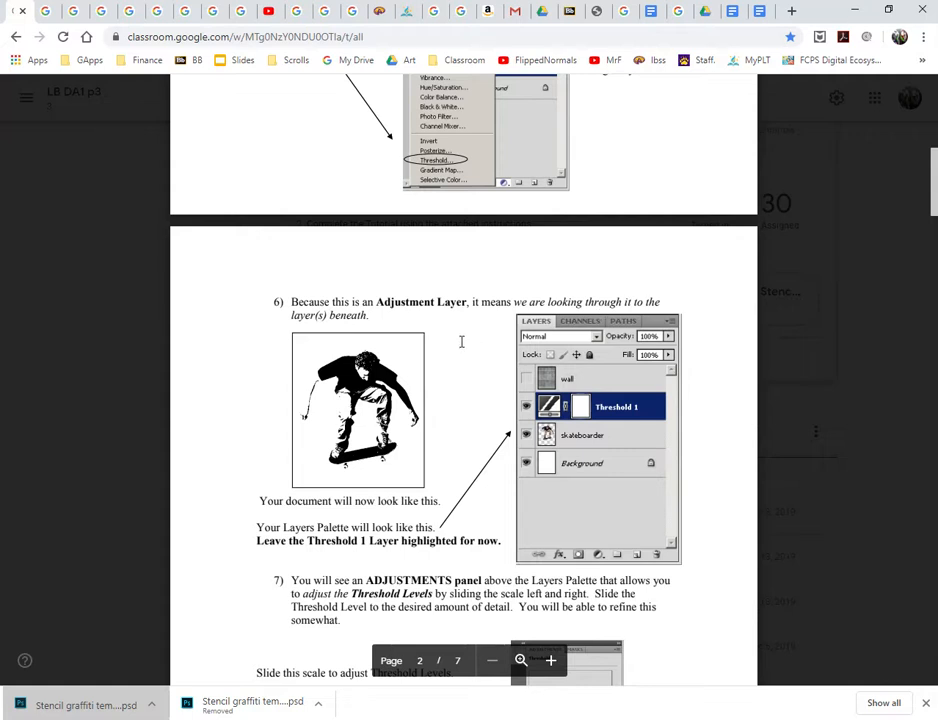
scroll(461, 341, down, 2)
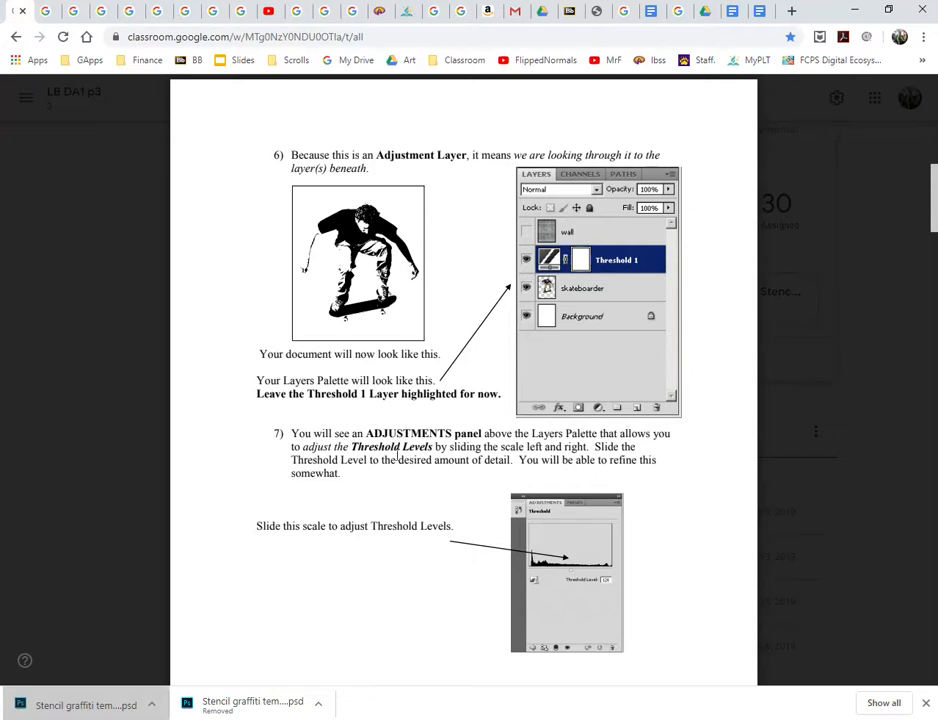
scroll(278, 316, down, 3)
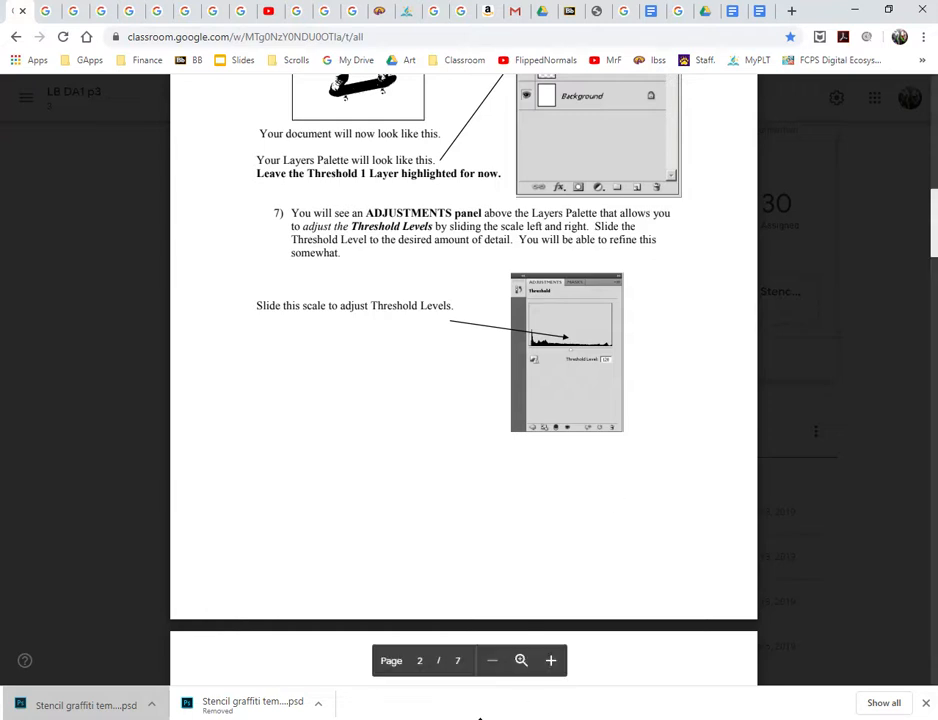
key(alt+Tab)
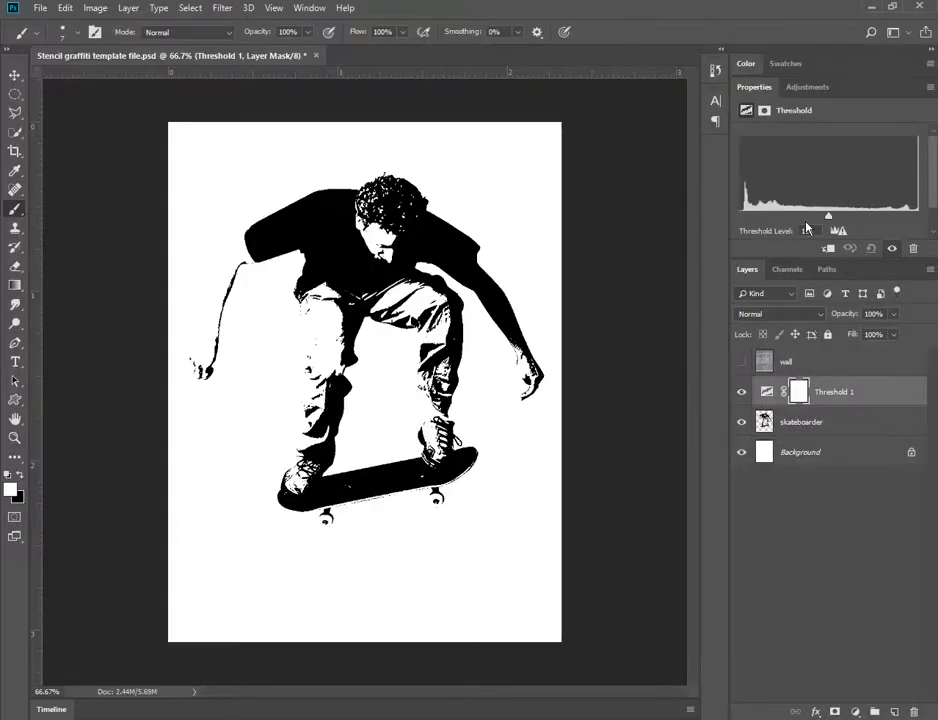
mouse_move(829, 220)
mouse_down()
mouse_move(762, 218)
mouse_move(845, 220)
mouse_move(804, 219)
mouse_move(803, 228)
mouse_move(808, 218)
mouse_move(773, 219)
mouse_move(792, 217)
mouse_up()
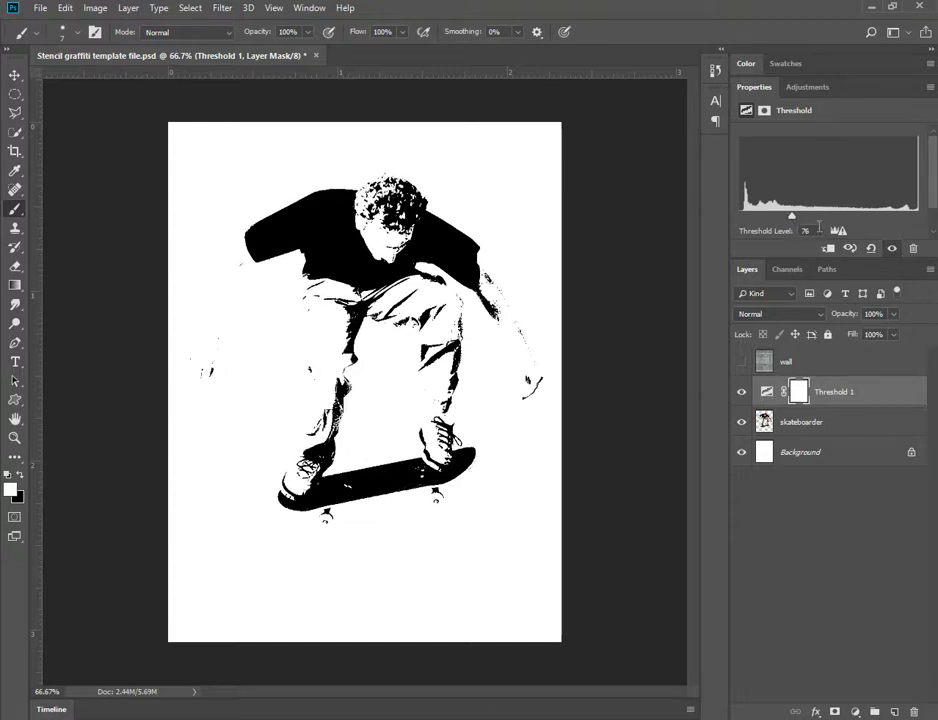
drag(793, 216, 802, 222)
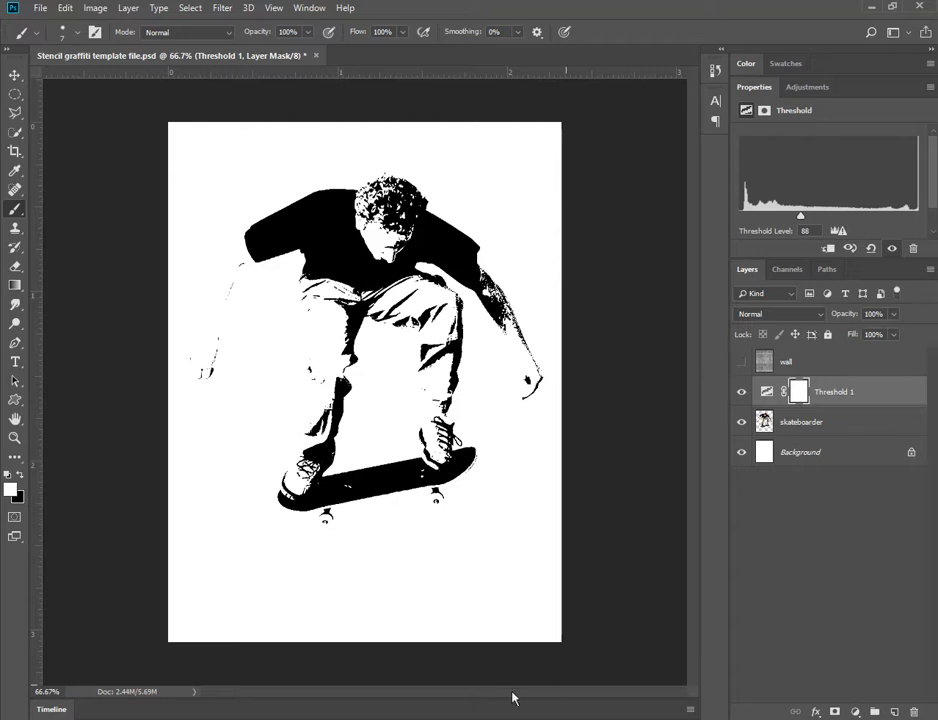
Step: Read instruction 8 in the browser document, and select the skateboarder layer in Photoshop
key(alt+Tab)
scroll(289, 197, down, 5)
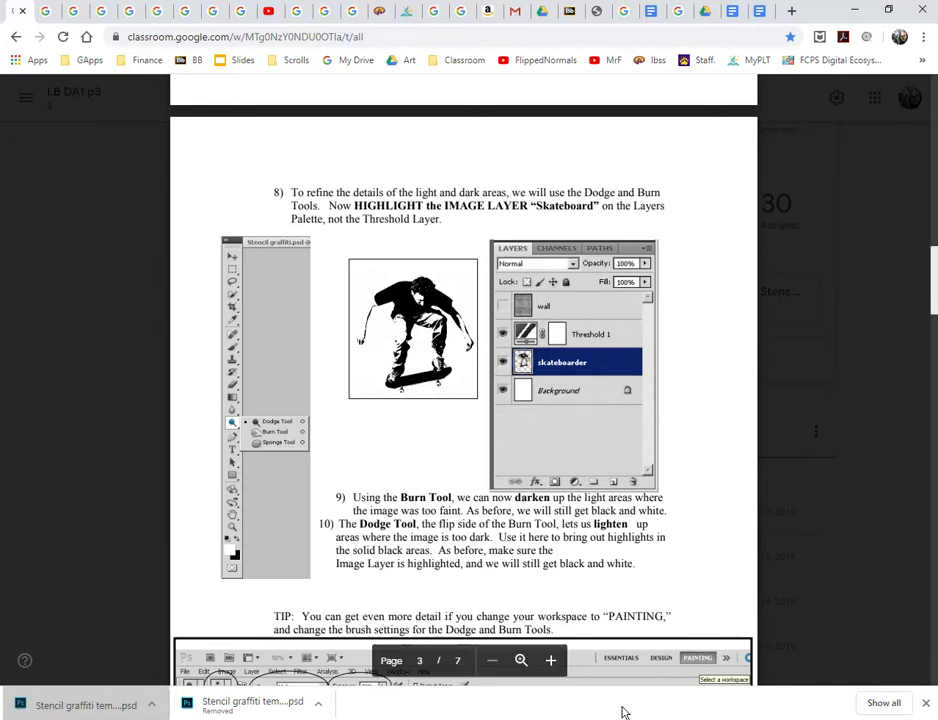
key(alt+Tab)
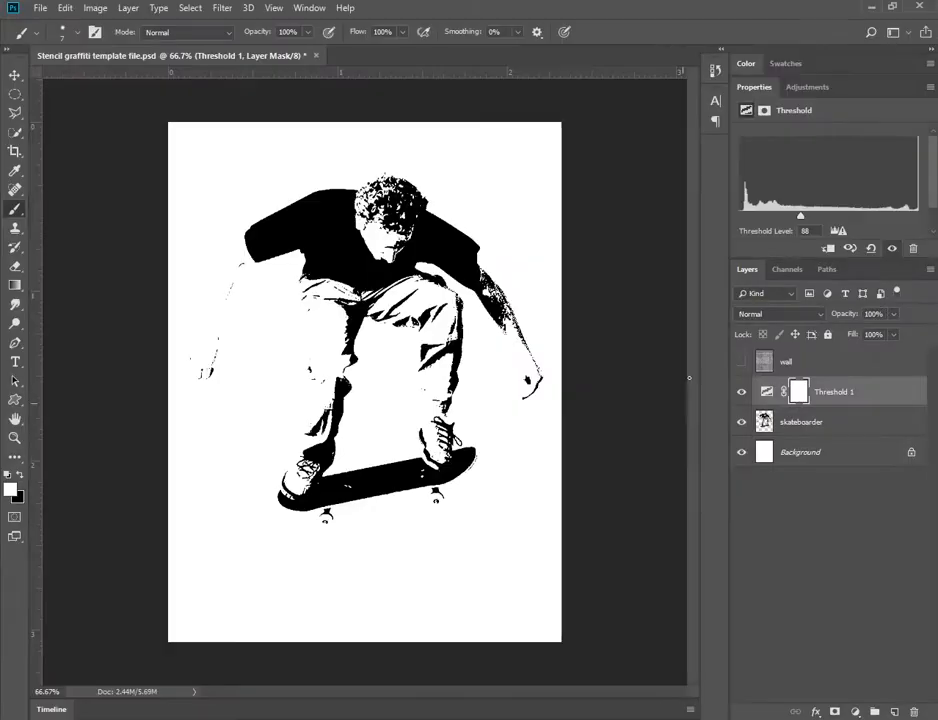
click(852, 428)
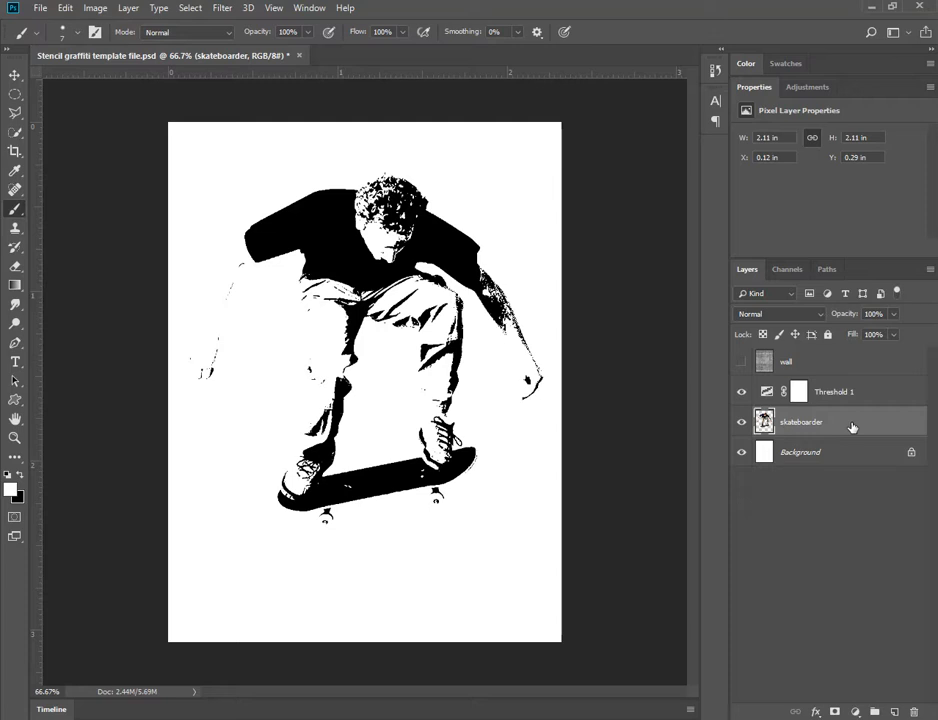
Step: Examine the remaining instructions 9 to 16 in the browser document, and return to Photoshop
key(alt+Tab)
scroll(463, 400, down, 5)
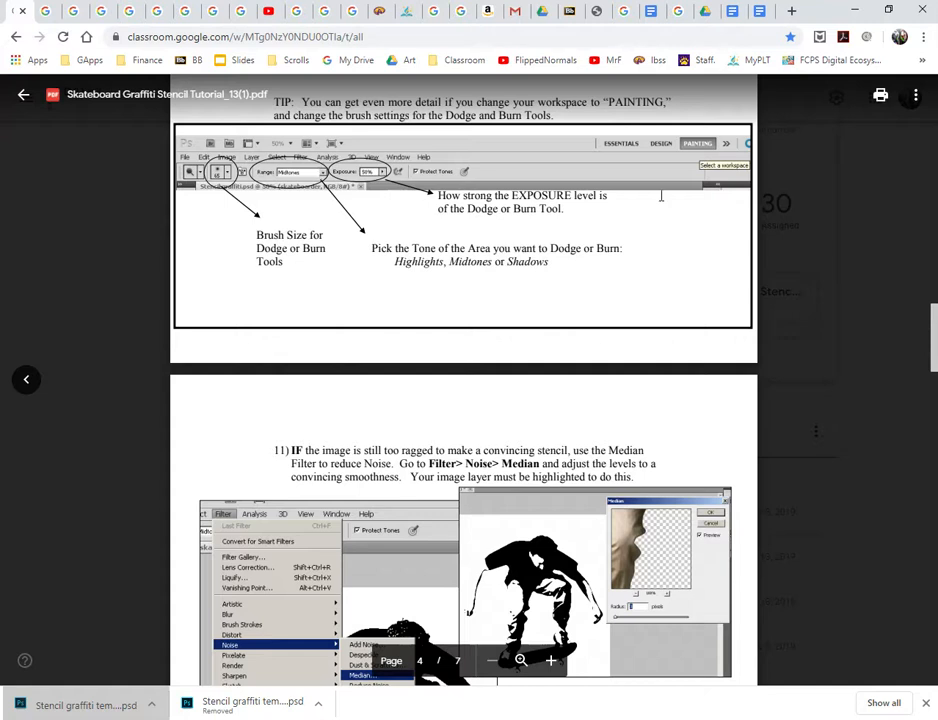
scroll(505, 287, down, 3)
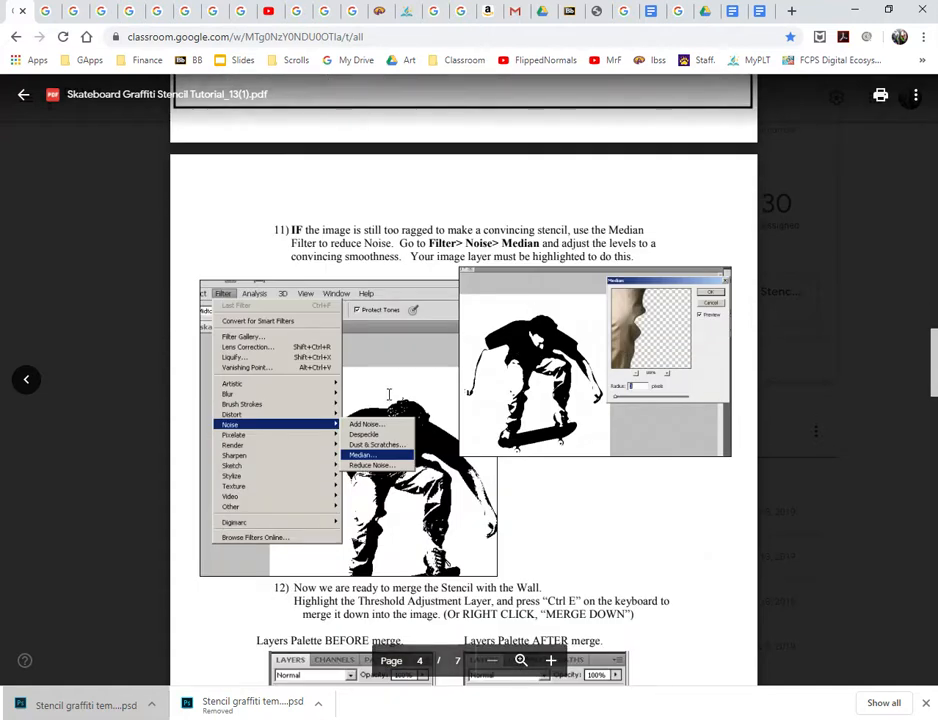
scroll(389, 395, down, 3)
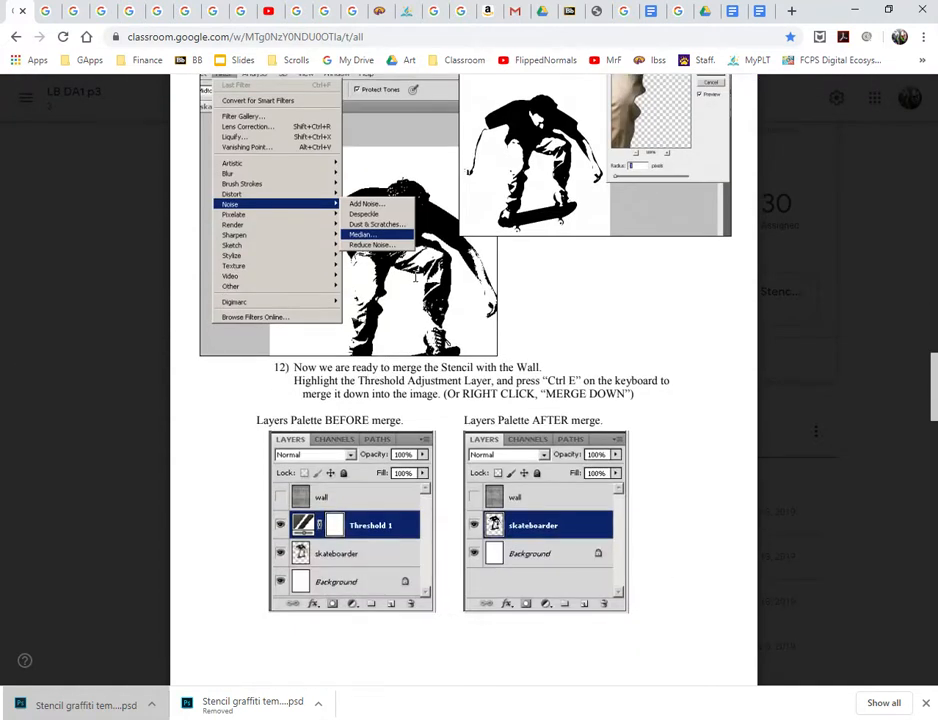
scroll(446, 272, down, 9)
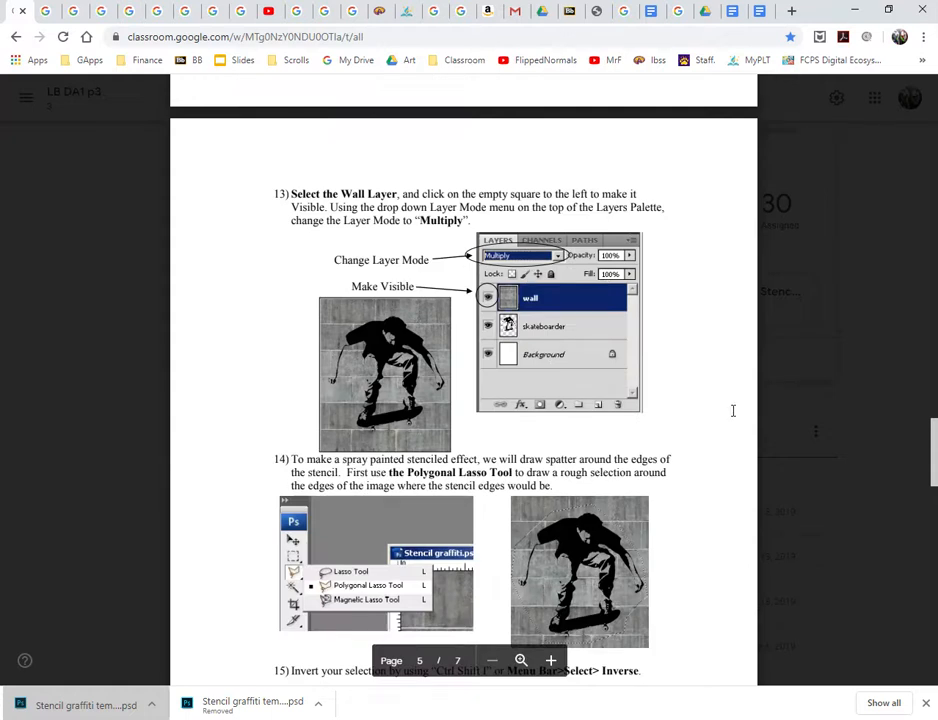
scroll(601, 444, down, 6)
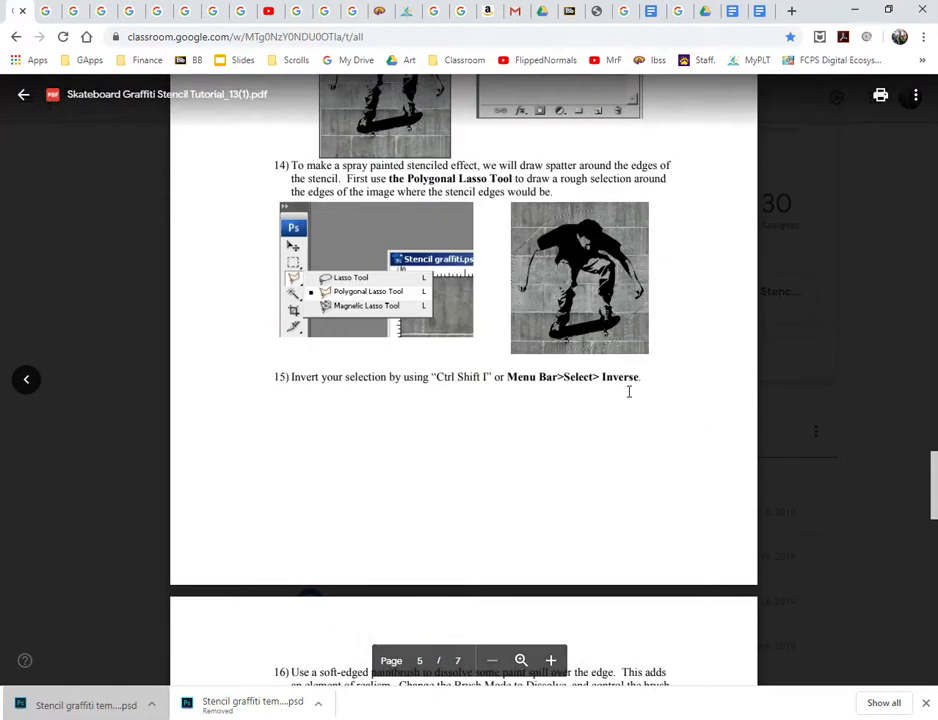
scroll(629, 391, down, 6)
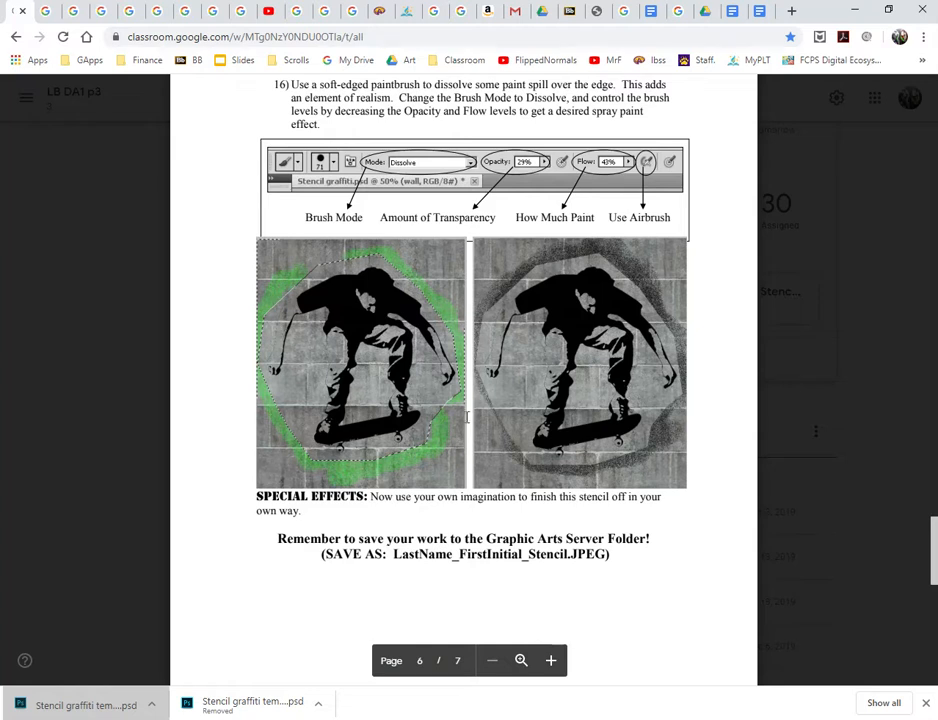
scroll(466, 417, up, 20)
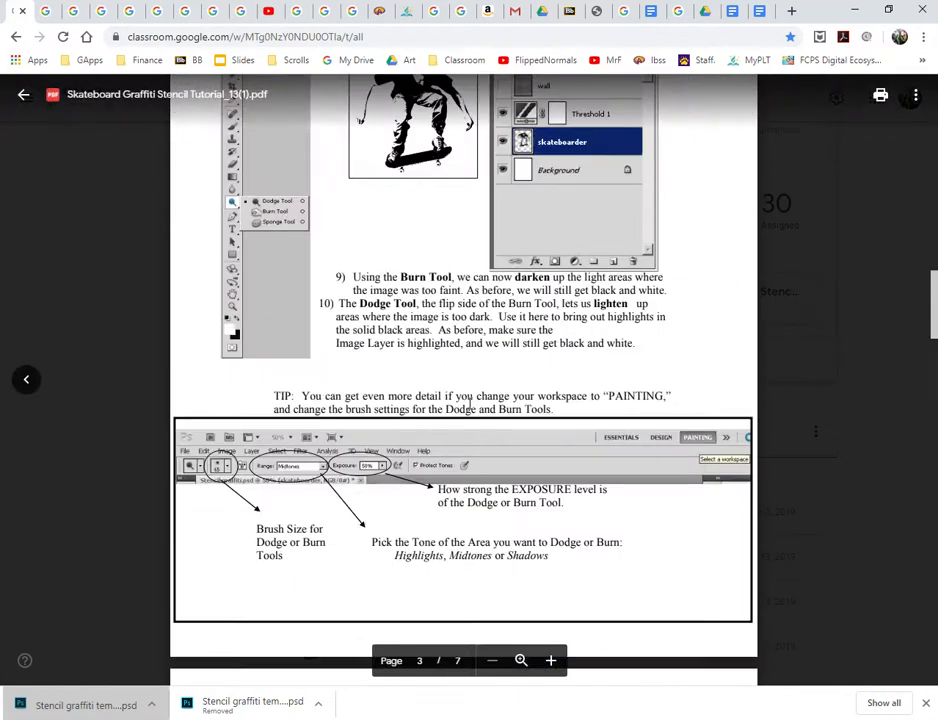
scroll(468, 404, up, 10)
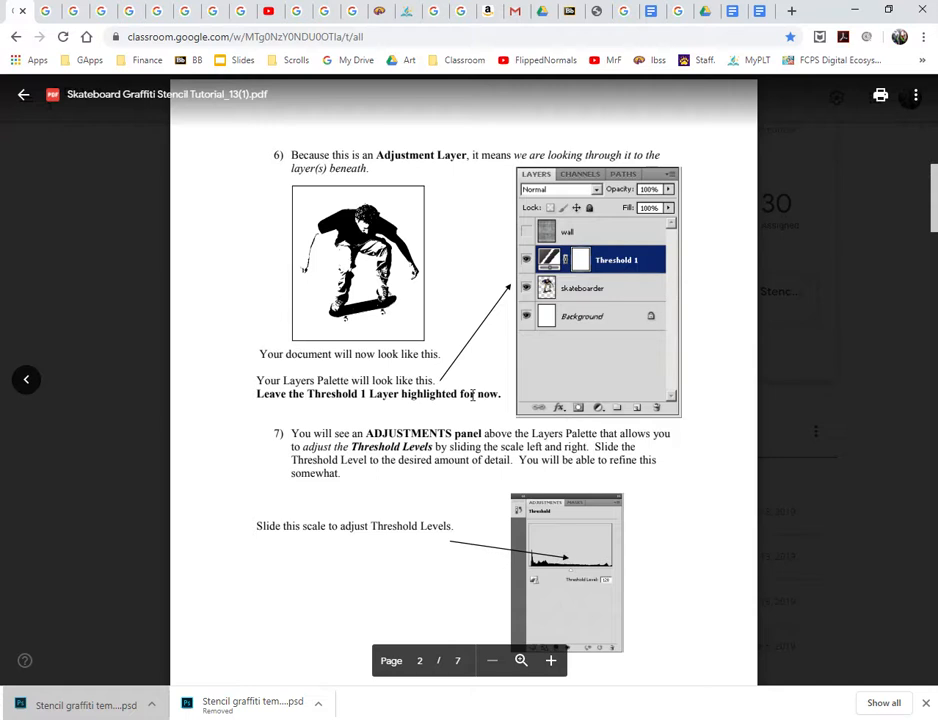
click(450, 717)
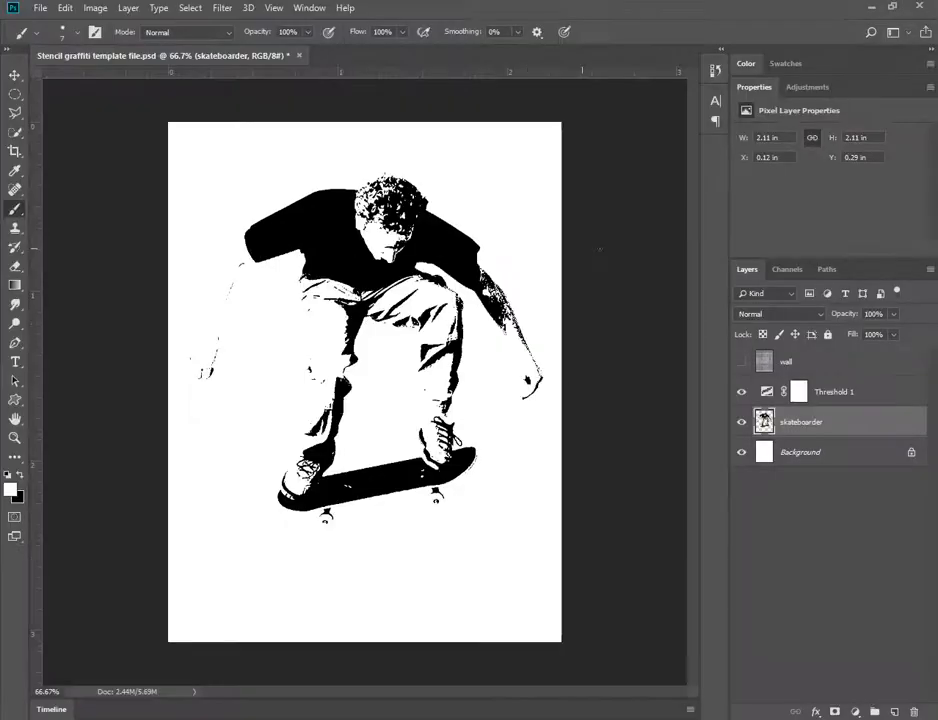
Step: Darken the outer edge of the skateboarder's bent arm with the Burn tool at 50% exposure and brush size 70
click(15, 303)
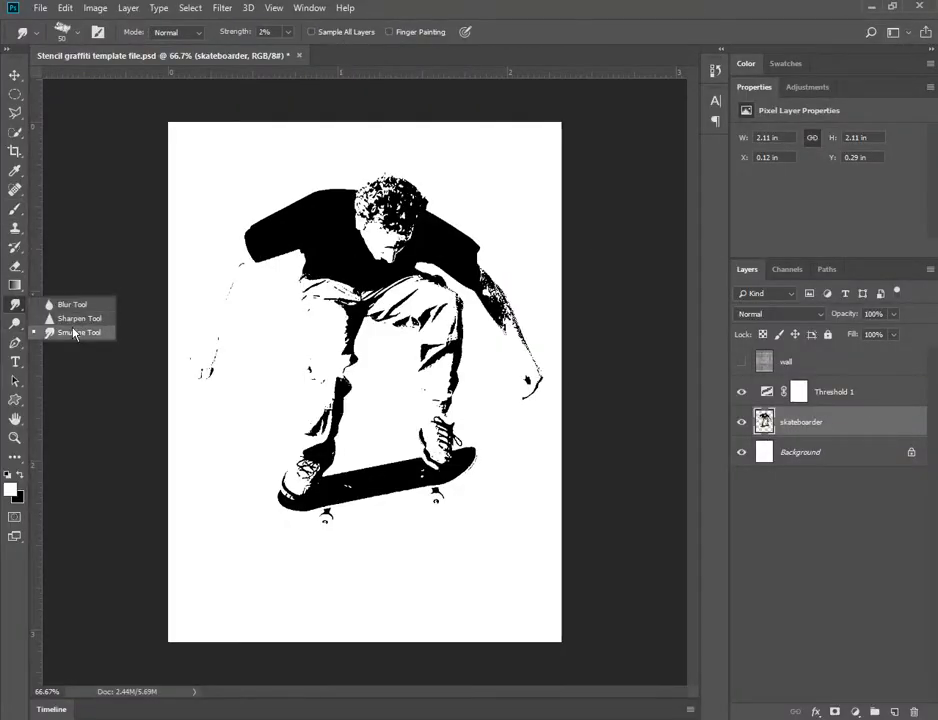
click(15, 323)
click(89, 339)
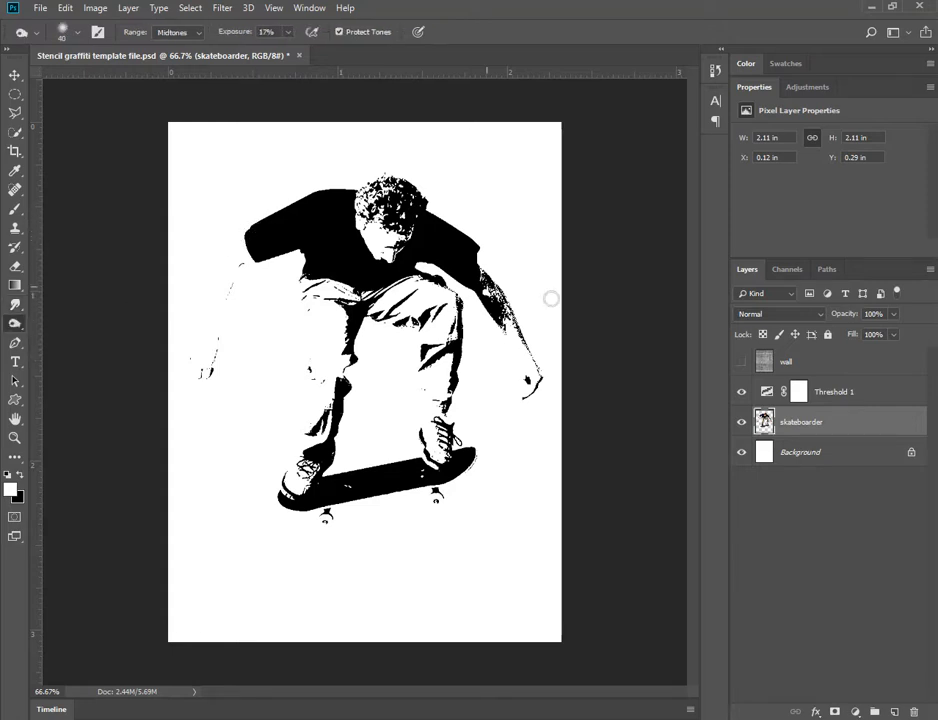
click(288, 33)
drag(311, 55, 310, 55)
key(bracketright)
key(bracketright)
key(bracketright)
key(bracketright)
key(bracketright)
mouse_move(233, 233)
mouse_down()
mouse_move(200, 270)
mouse_move(231, 231)
mouse_move(201, 292)
mouse_move(215, 241)
mouse_move(217, 307)
mouse_up()
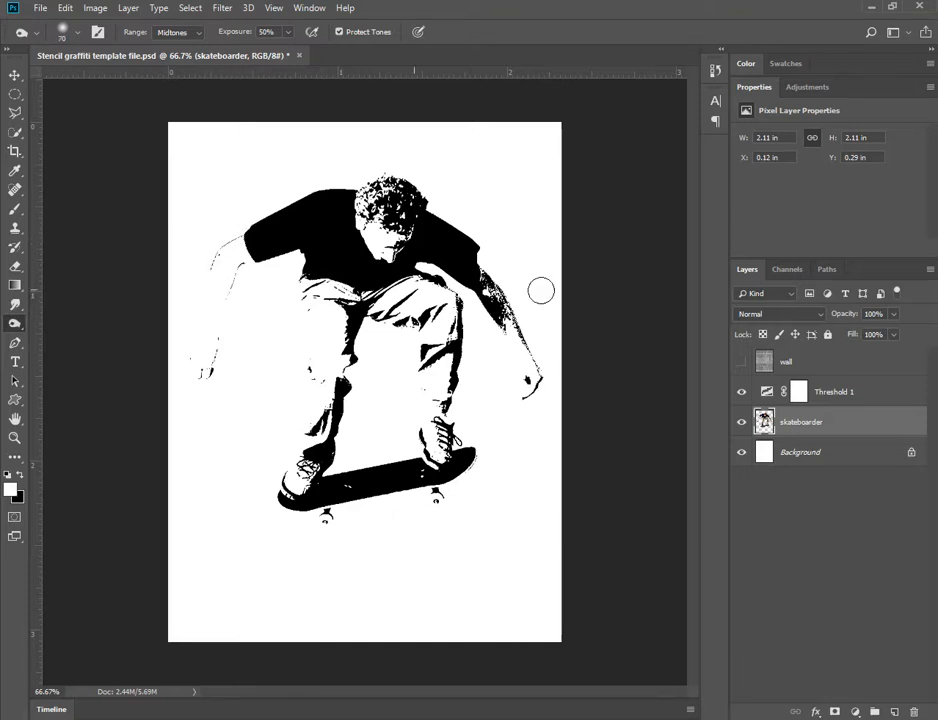
Step: Burn more detail into the arms, hands, trousers, shoes and wheels, comparing the image with the Threshold layer hidden and shown
click(741, 393)
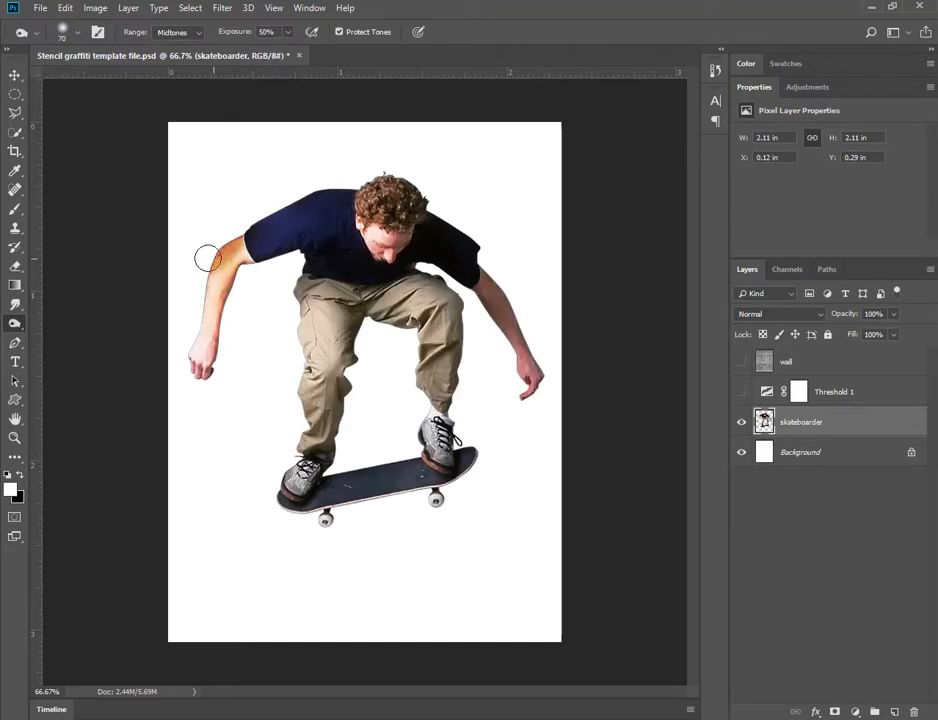
mouse_move(209, 255)
mouse_down()
mouse_move(196, 316)
mouse_move(195, 274)
mouse_move(208, 271)
mouse_move(200, 312)
mouse_move(218, 253)
mouse_up()
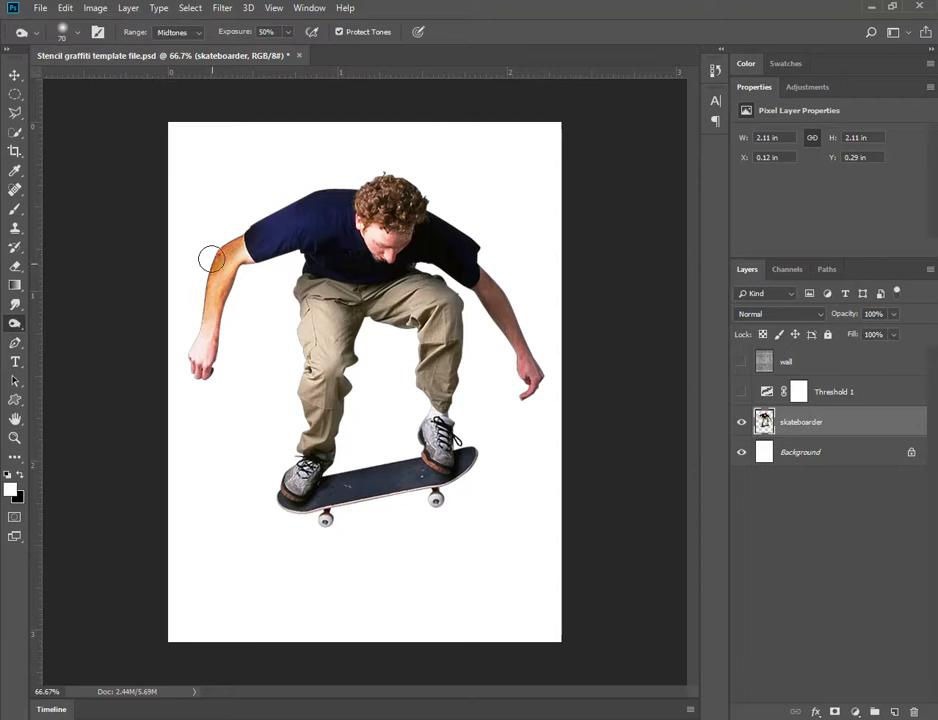
click(742, 393)
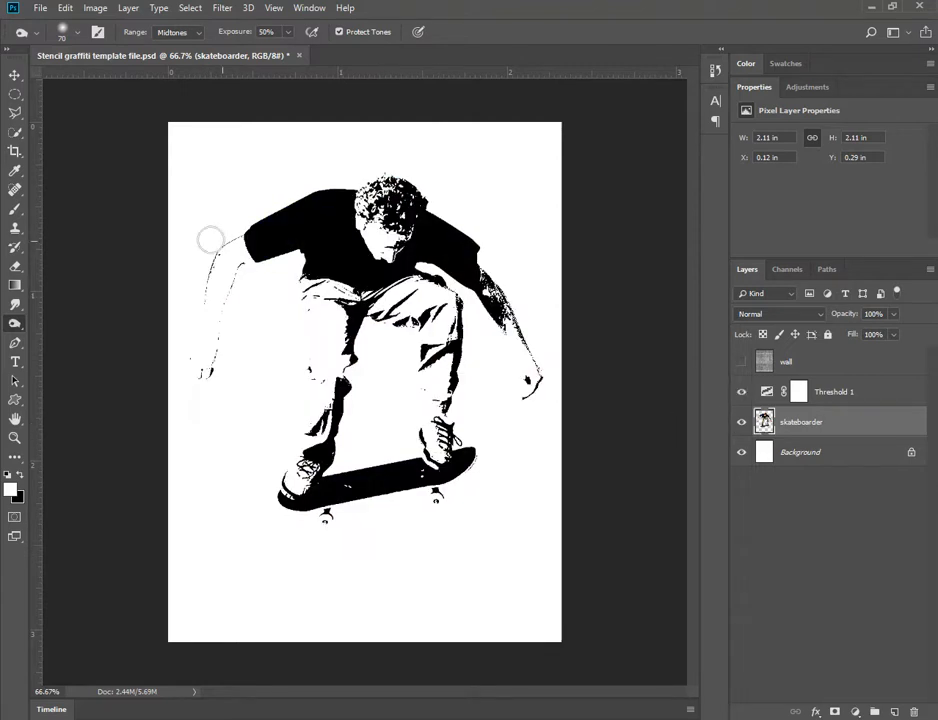
drag(202, 318, 205, 268)
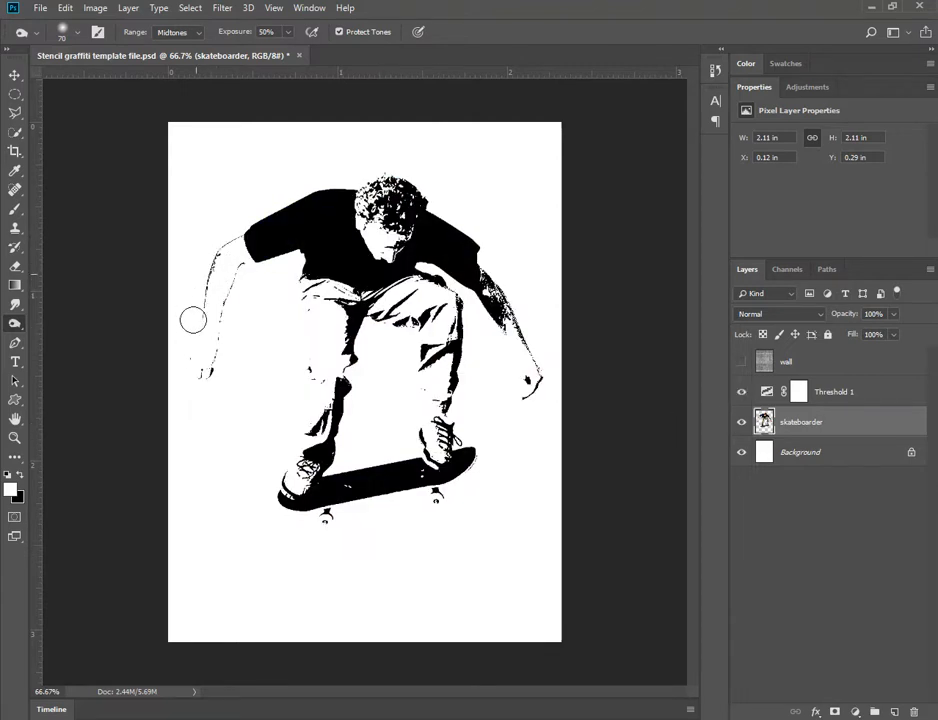
mouse_move(202, 342)
mouse_down()
mouse_move(181, 371)
mouse_move(194, 326)
mouse_move(196, 389)
mouse_move(189, 369)
mouse_move(231, 376)
mouse_move(214, 383)
mouse_move(226, 290)
mouse_move(193, 330)
mouse_move(185, 368)
mouse_move(189, 342)
mouse_move(182, 351)
mouse_move(245, 214)
mouse_move(210, 248)
mouse_move(222, 238)
mouse_move(257, 271)
mouse_move(249, 267)
mouse_move(294, 252)
mouse_move(265, 266)
mouse_move(286, 260)
mouse_move(366, 282)
mouse_move(322, 405)
mouse_move(328, 314)
mouse_move(284, 292)
mouse_move(305, 348)
mouse_move(280, 285)
mouse_move(304, 347)
mouse_move(297, 386)
mouse_move(286, 316)
mouse_move(304, 366)
mouse_move(286, 296)
mouse_move(301, 308)
mouse_move(298, 357)
mouse_move(304, 320)
mouse_move(287, 294)
mouse_move(291, 335)
mouse_move(283, 330)
mouse_move(310, 376)
mouse_move(301, 398)
mouse_move(292, 379)
mouse_move(289, 463)
mouse_move(302, 418)
mouse_move(408, 389)
mouse_move(412, 334)
mouse_move(466, 336)
mouse_move(521, 381)
mouse_move(505, 412)
mouse_move(509, 366)
mouse_up()
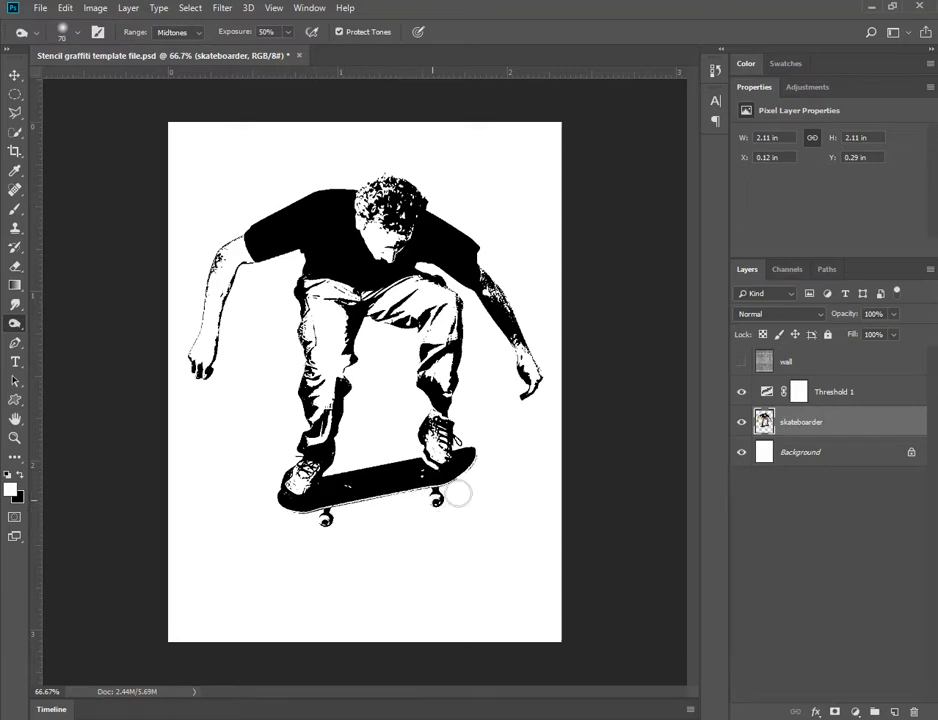
click(742, 393)
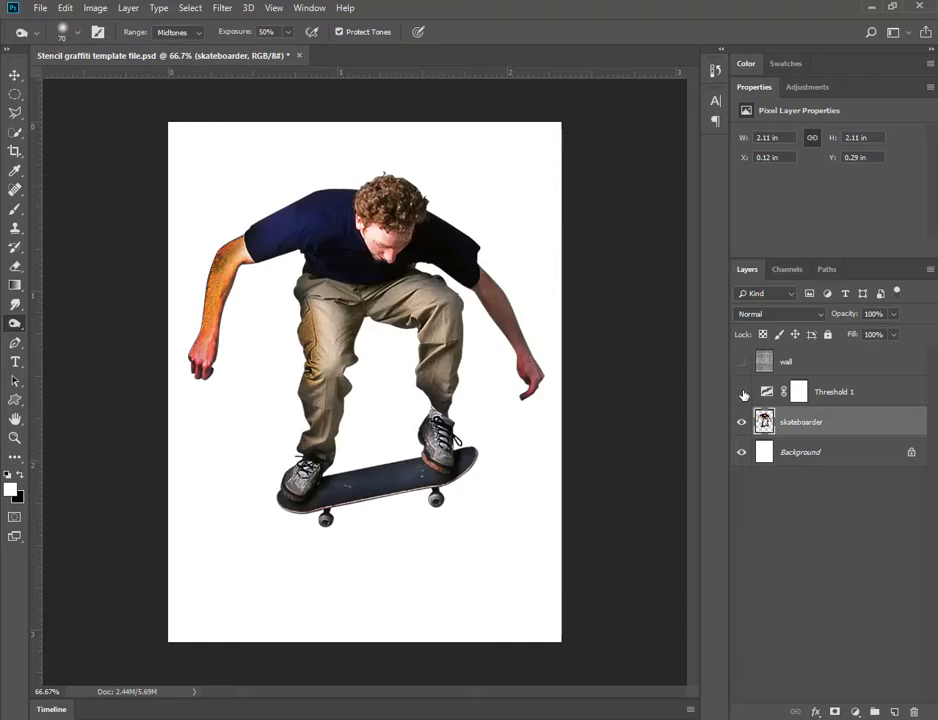
click(742, 393)
click(742, 393)
click(742, 393)
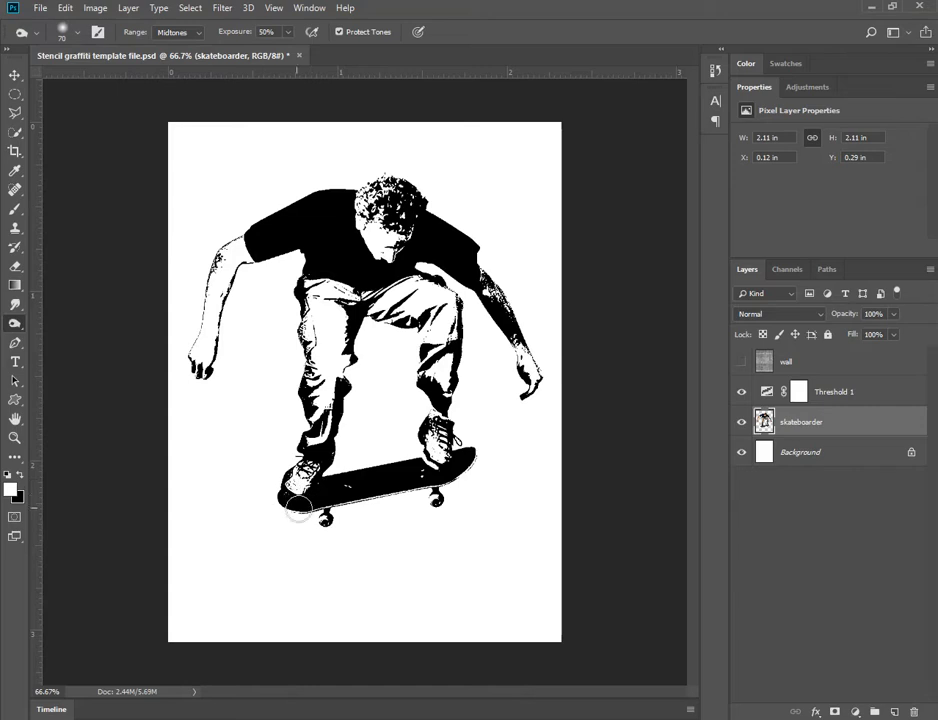
Step: Lighten the shoe and the darker forearm with the Dodge tool at 51% exposure, and darken the facial features with the Burn tool
right_click(15, 326)
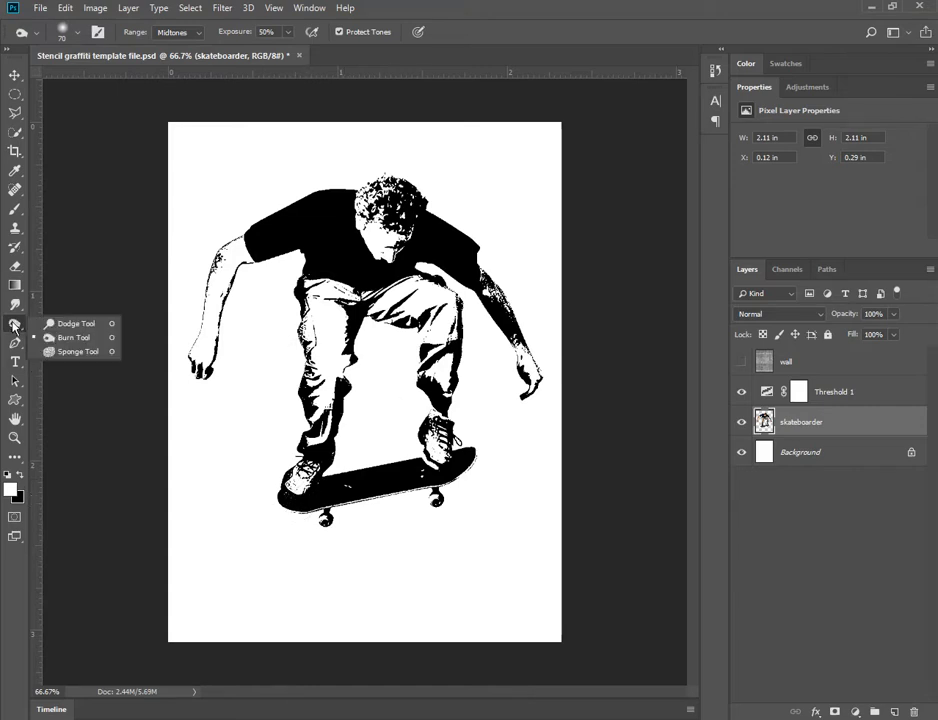
click(78, 326)
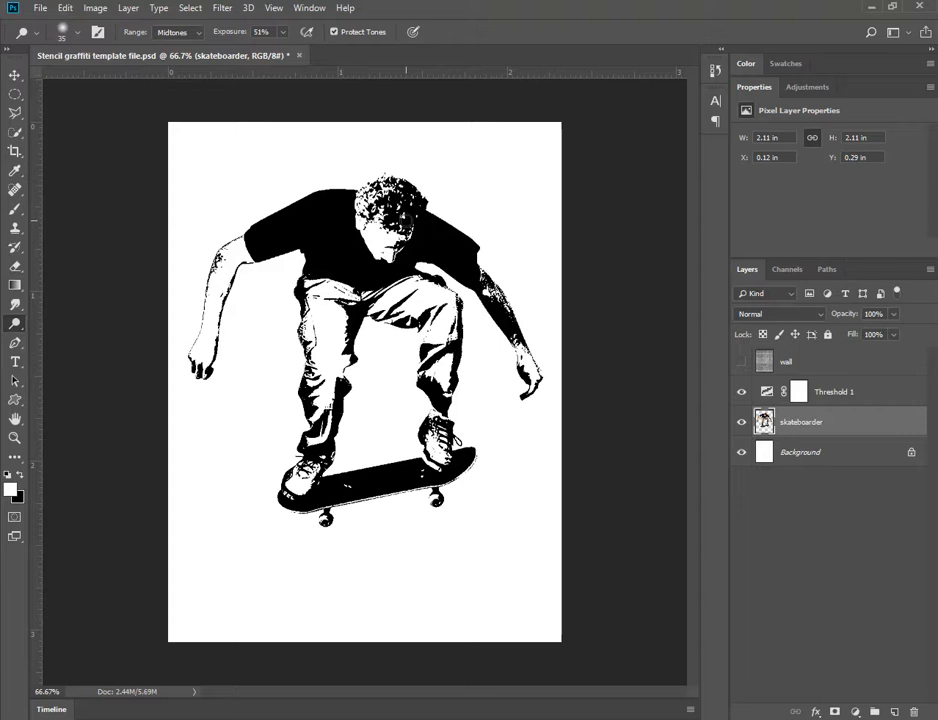
mouse_move(466, 264)
mouse_down()
mouse_move(510, 338)
mouse_move(493, 296)
mouse_up()
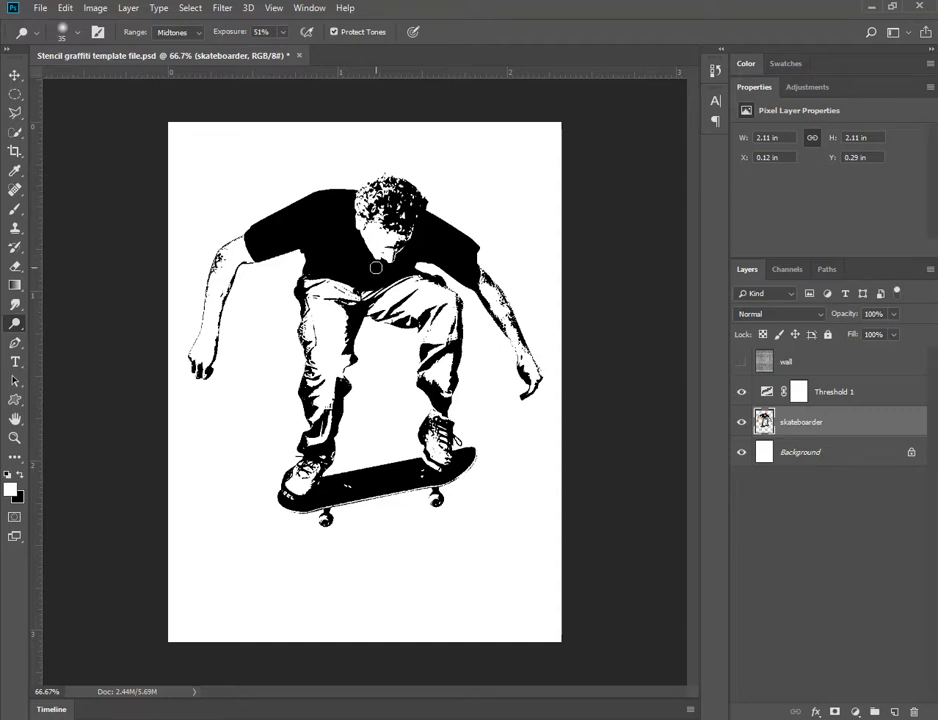
right_click(17, 323)
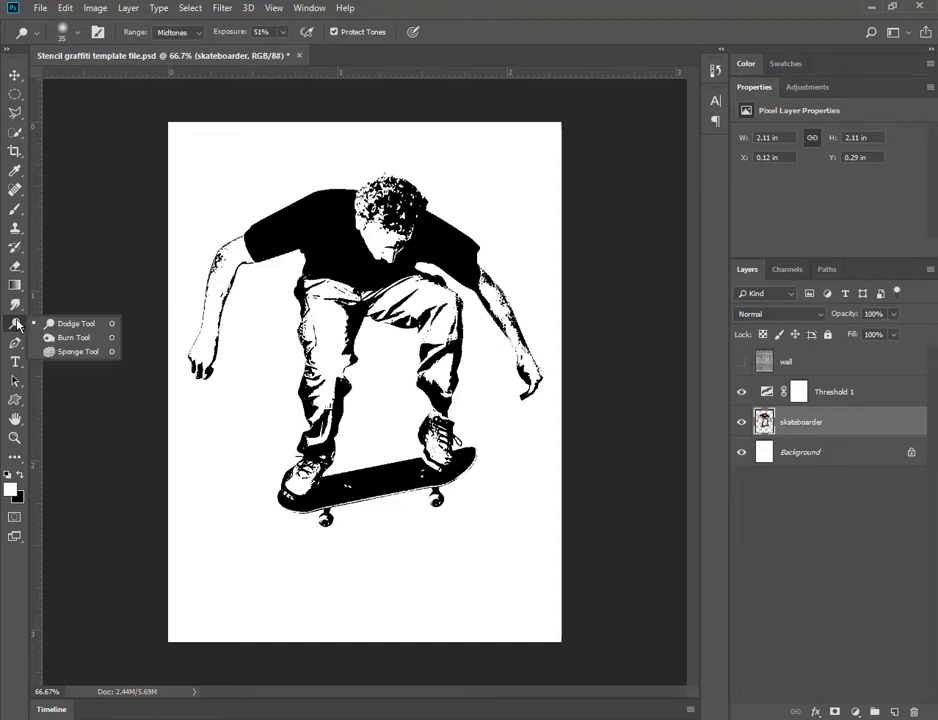
click(88, 339)
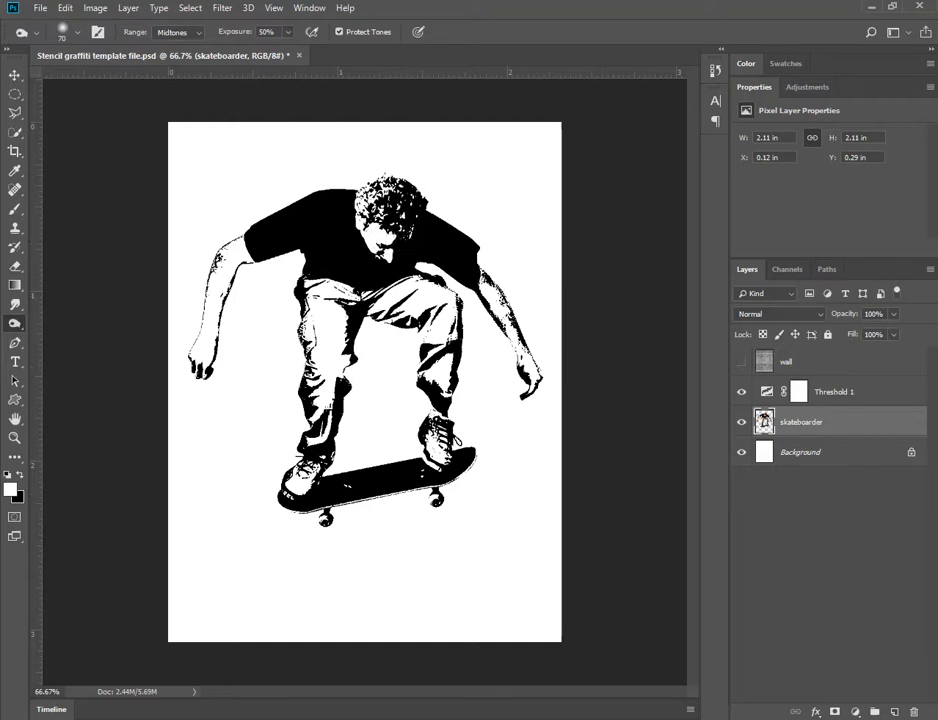
Step: Examine assignment instructions 6 to 11 in the browser document, through the Median filter step, and return to Photoshop
key(alt+Tab)
scroll(425, 488, down, 5)
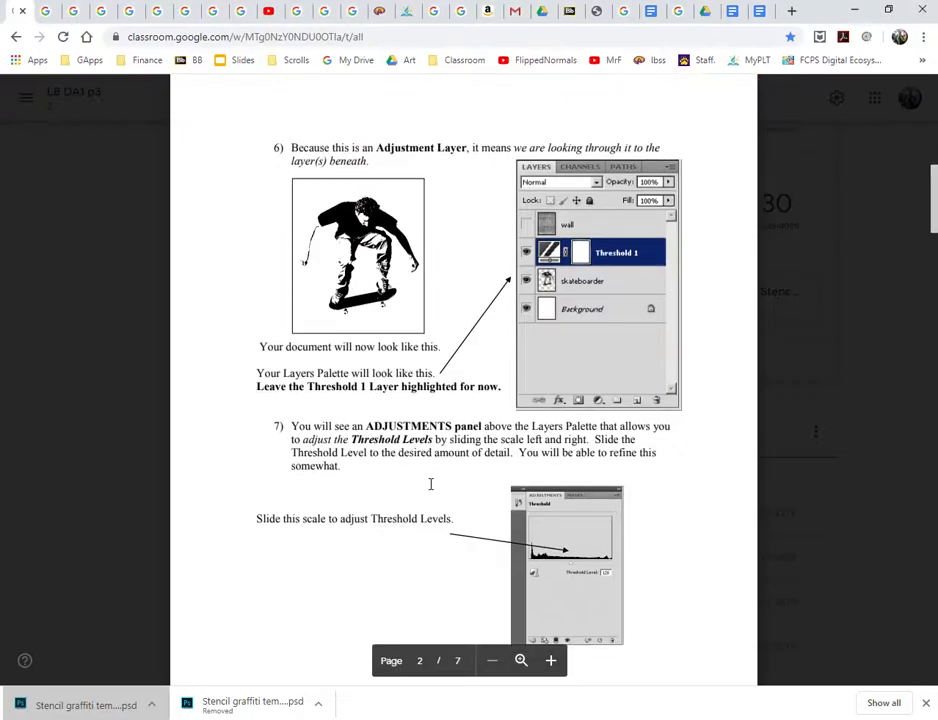
scroll(431, 484, down, 3)
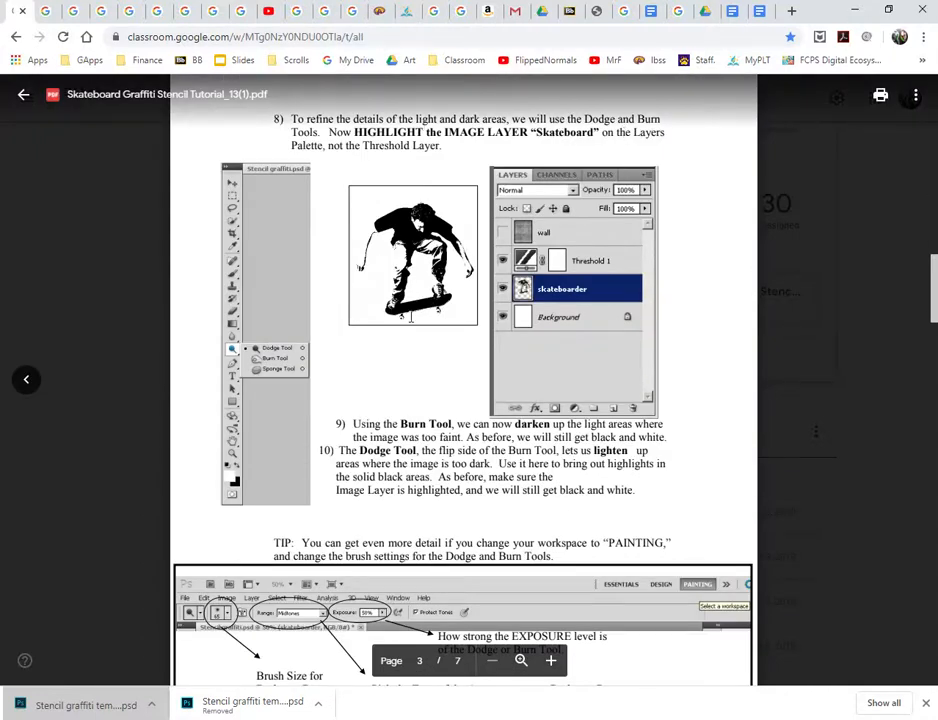
scroll(617, 450, down, 3)
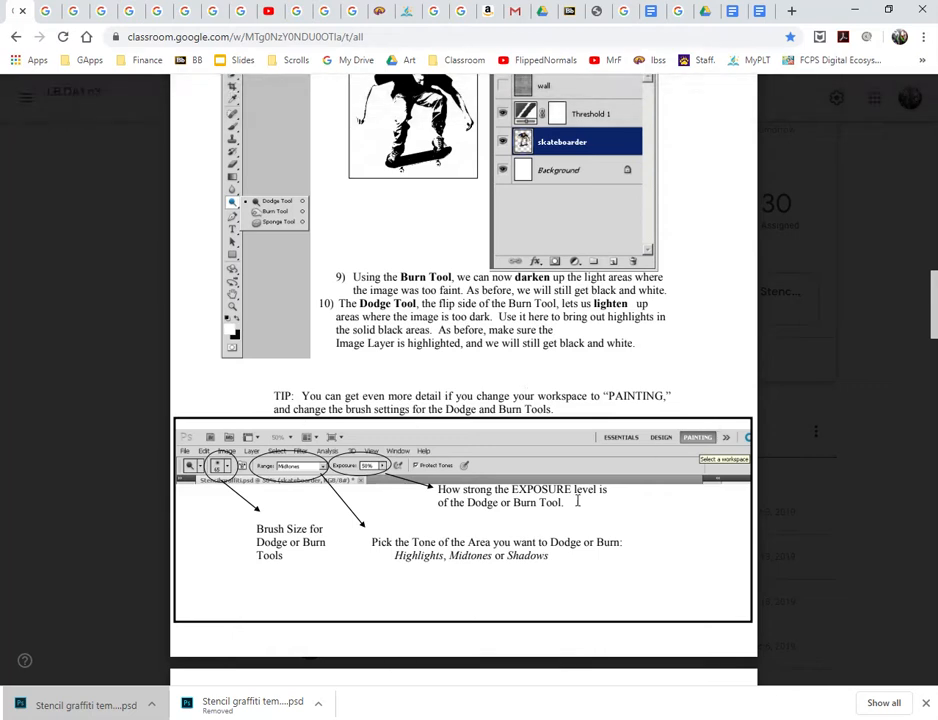
scroll(530, 525, down, 3)
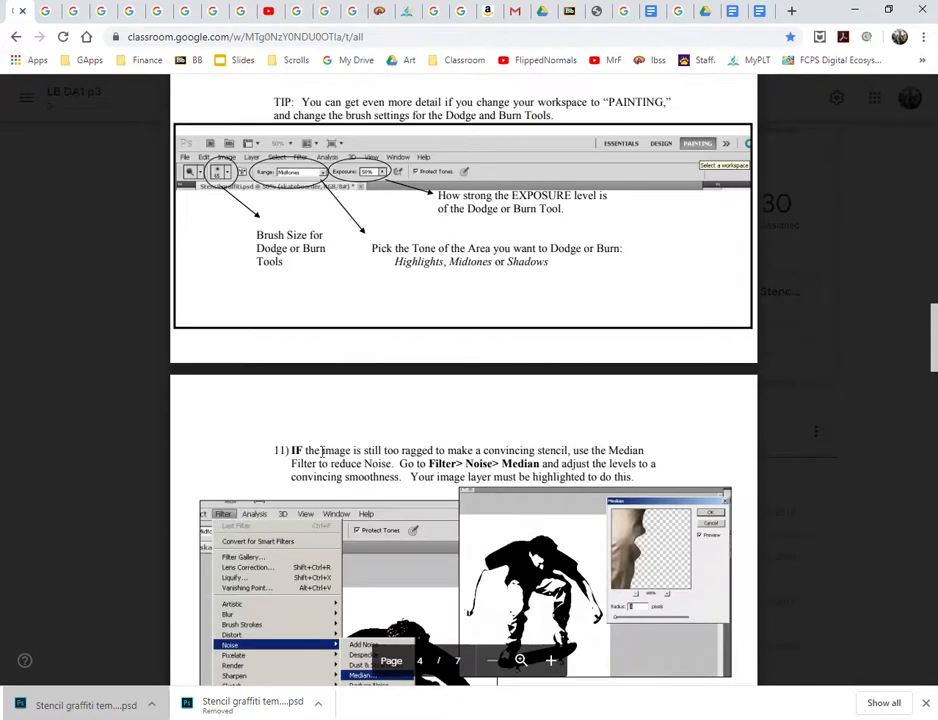
scroll(321, 451, down, 3)
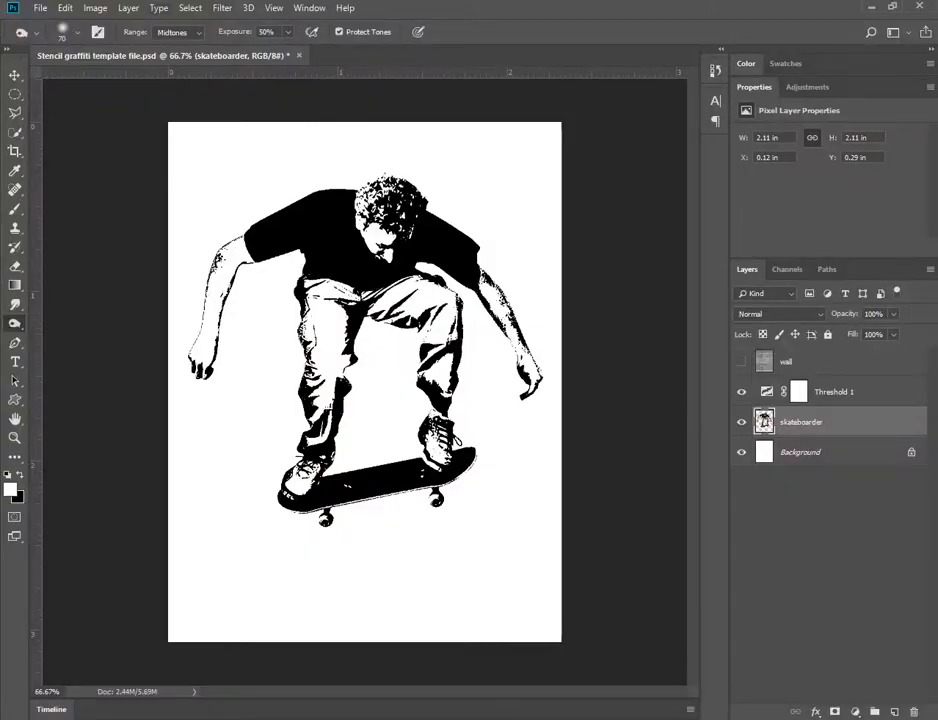
Step: Apply the Median noise filter to the skateboarder layer with a radius of 4 pixels, after previewing other radii such as 2 and 7
click(221, 9)
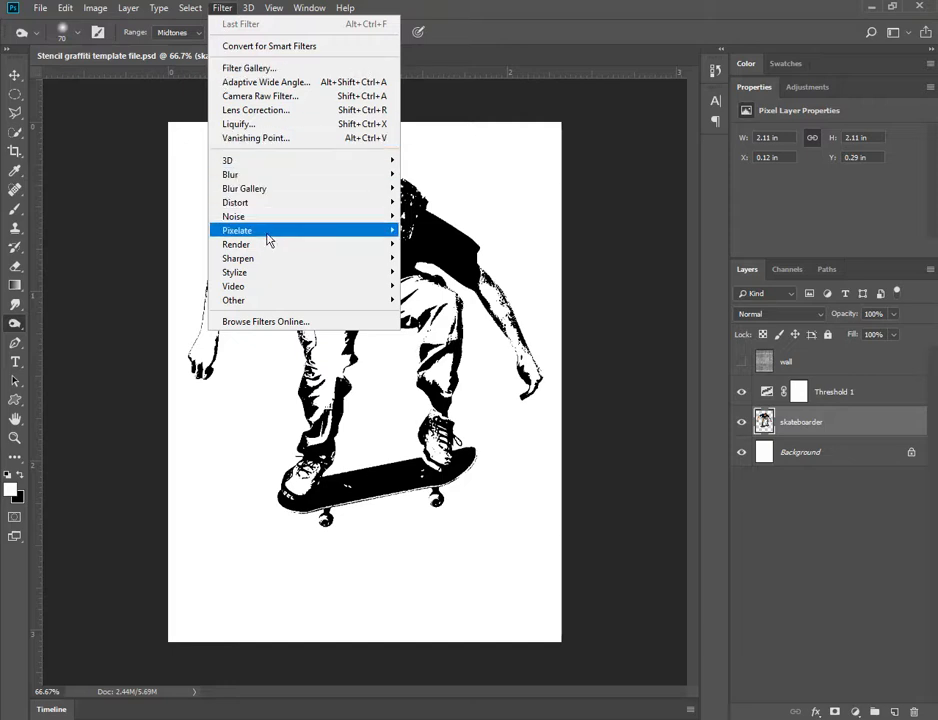
mouse_move(275, 218)
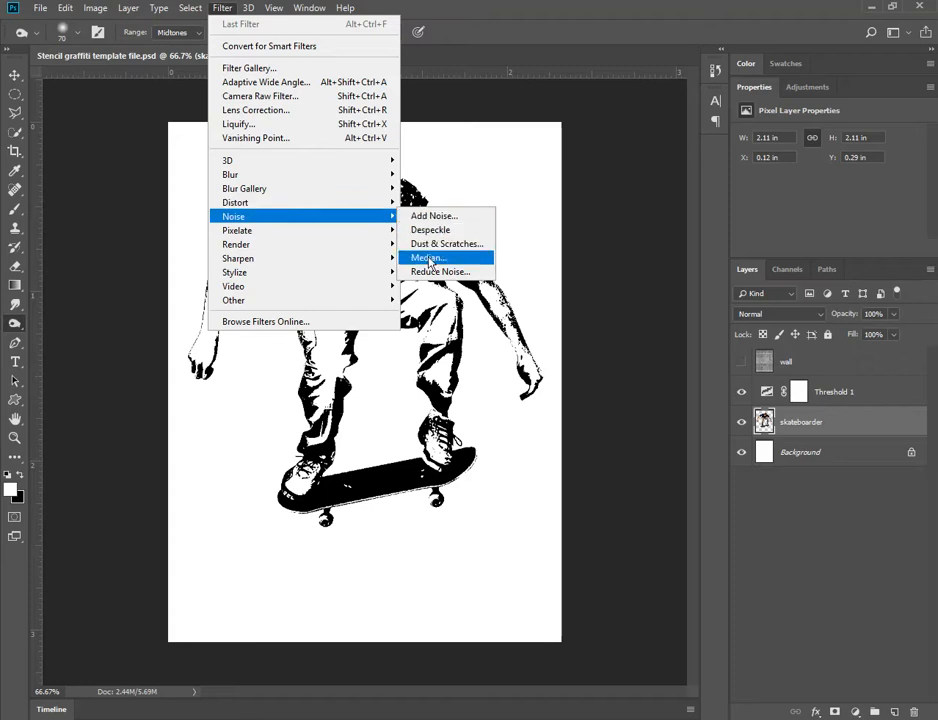
click(426, 258)
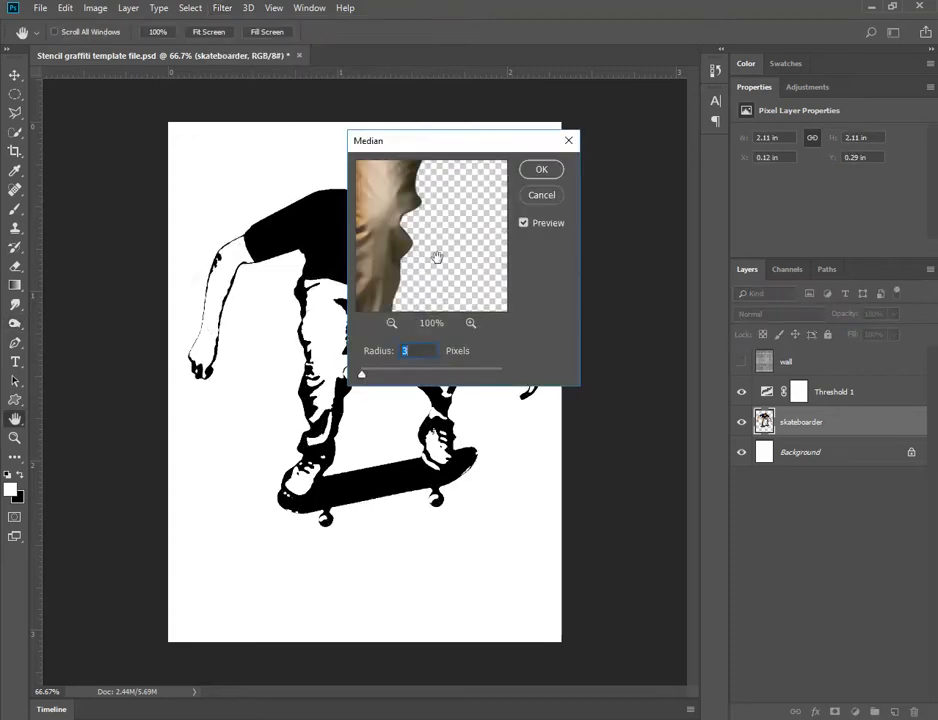
drag(756, 97, 723, 89)
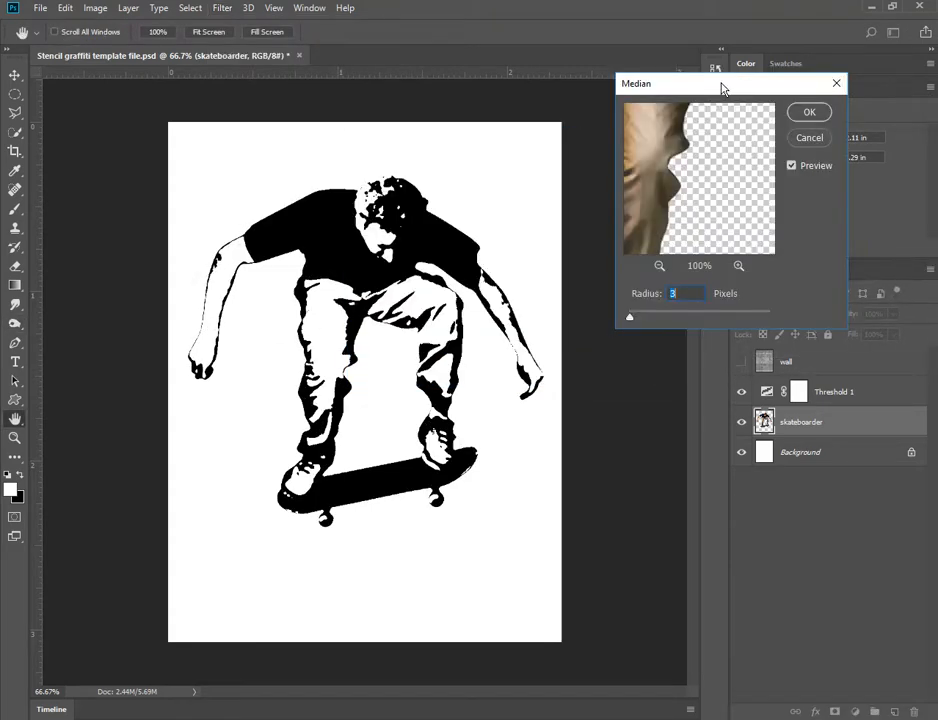
drag(631, 320, 631, 322)
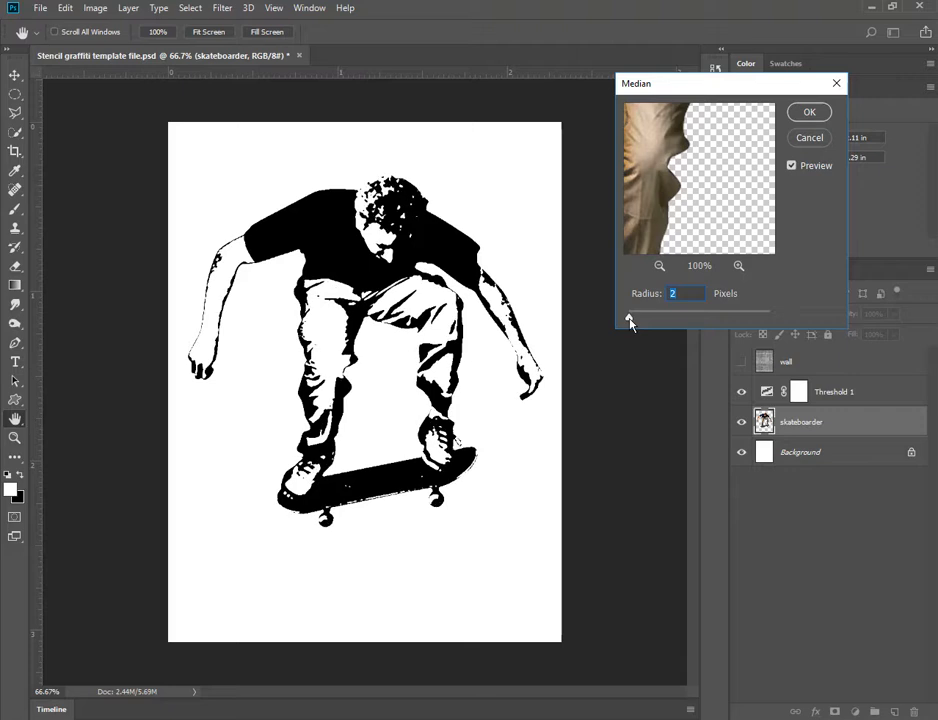
drag(632, 320, 634, 321)
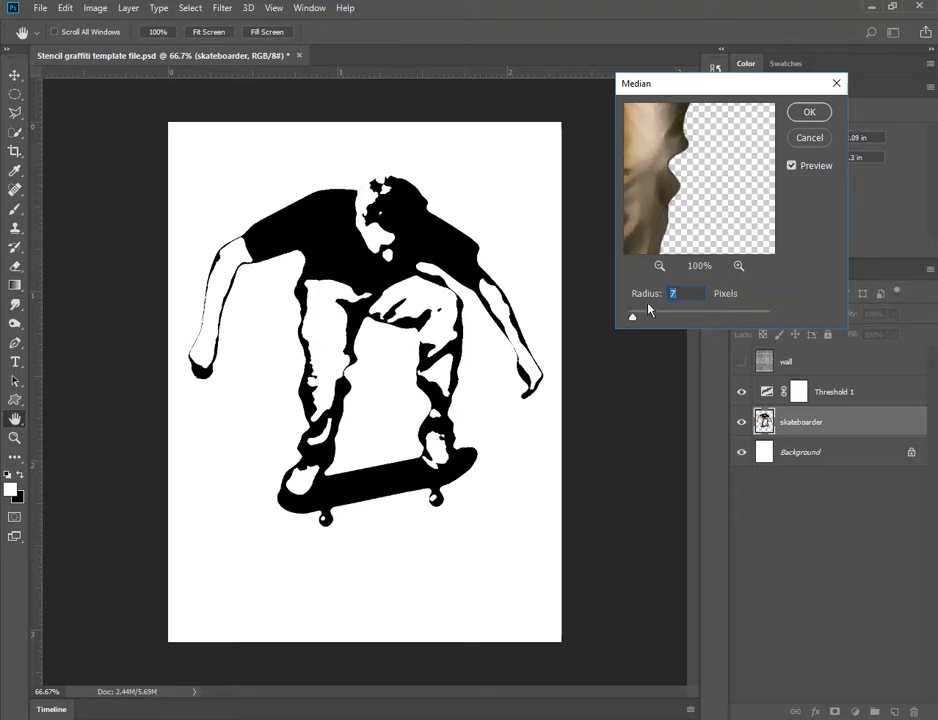
key(Down)
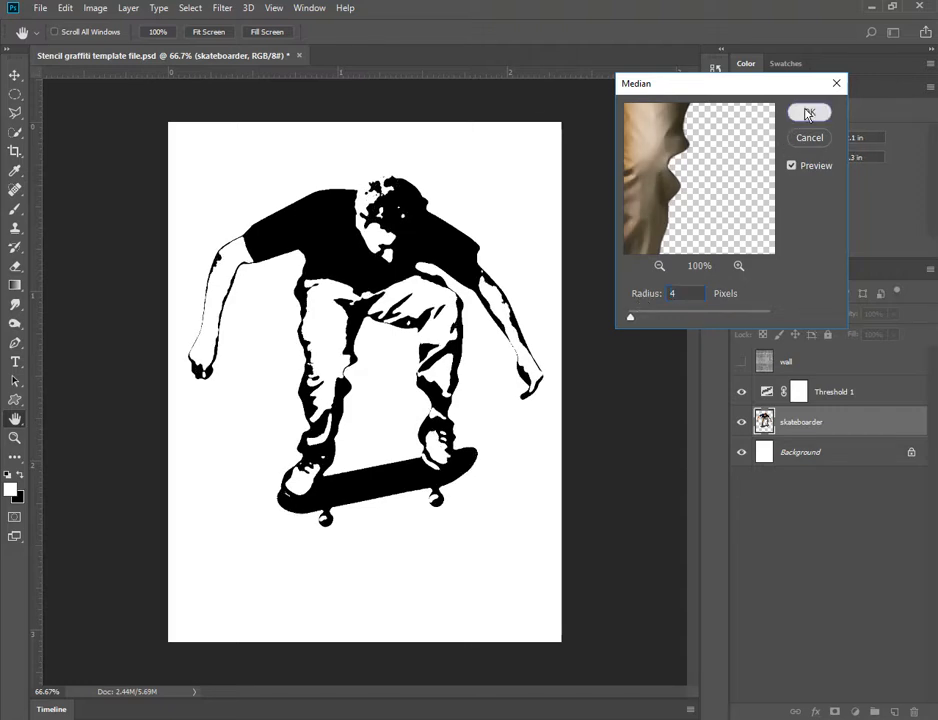
click(808, 114)
key(o)
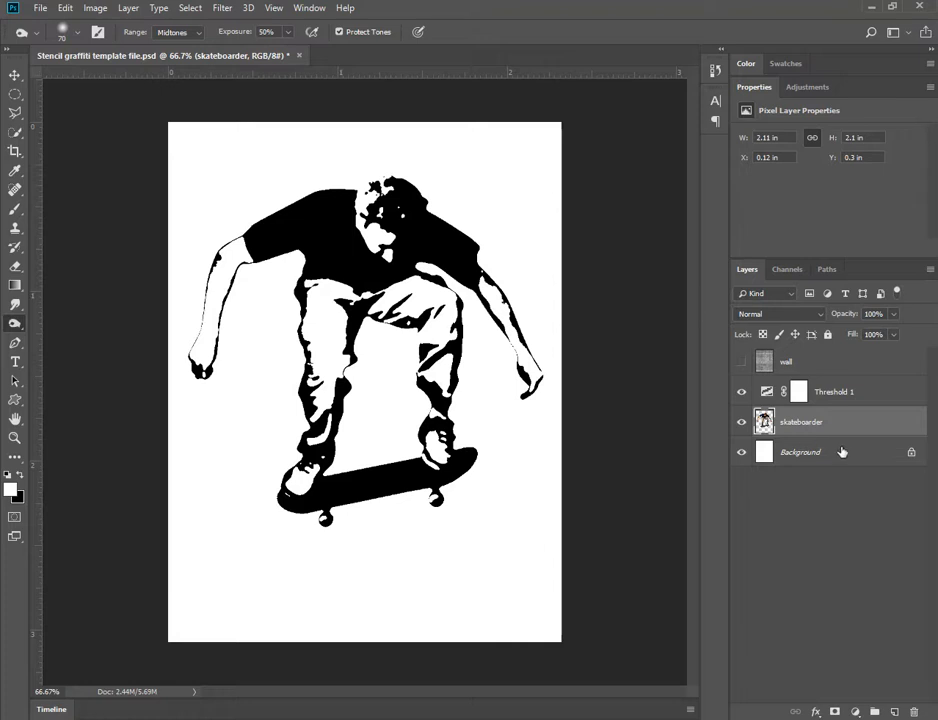
Step: Hide the Threshold 1 layer, duplicate the unfiltered skateboarder layer, and hide the original beneath the copy
click(741, 392)
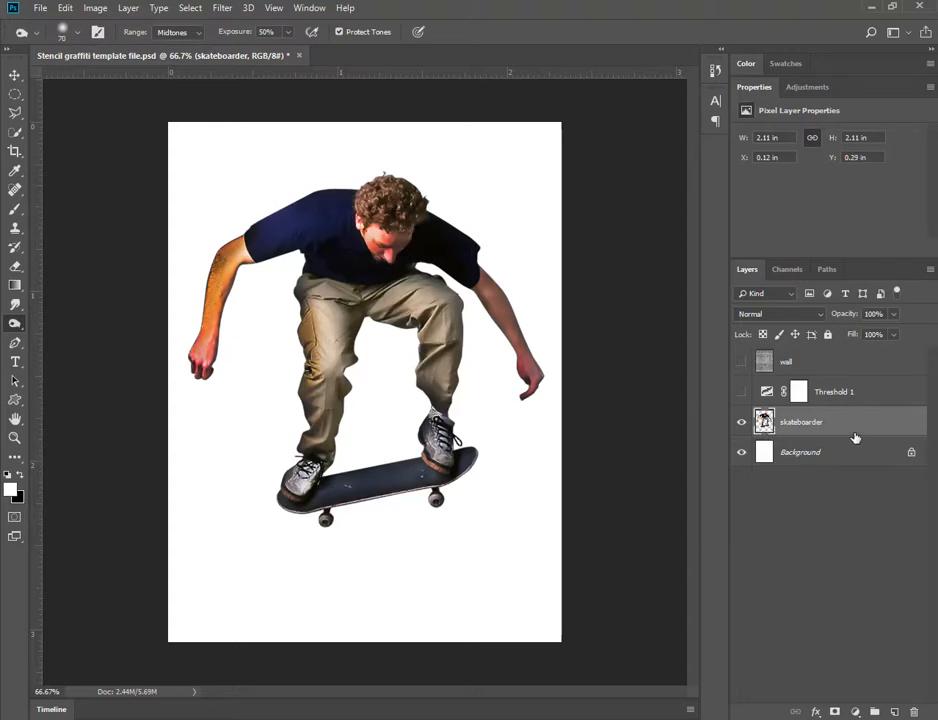
key(ctrl+j)
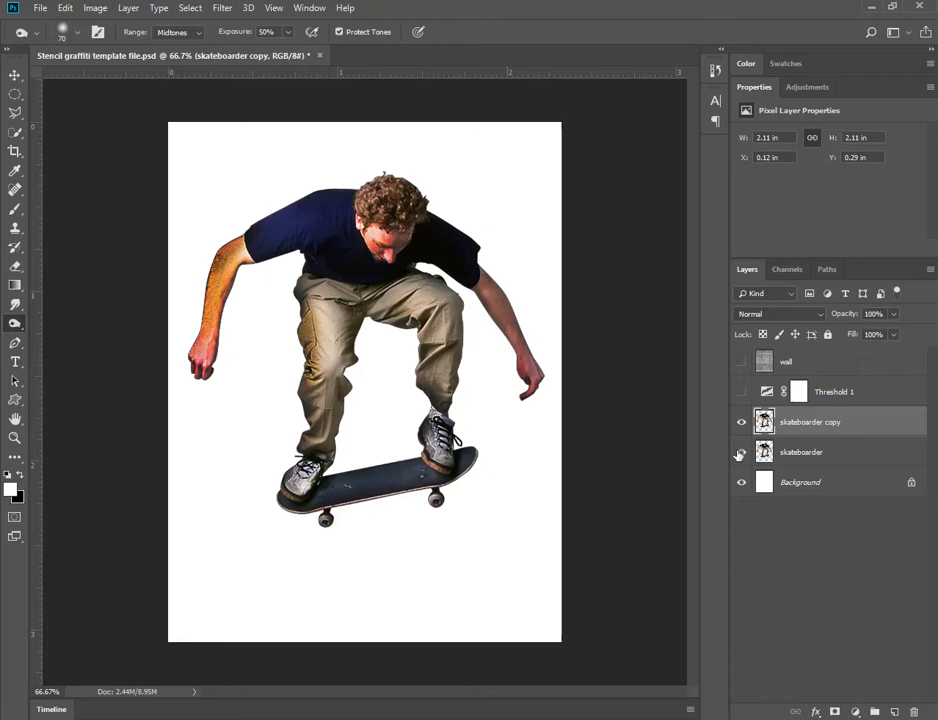
click(741, 453)
click(741, 453)
Step: Reapply the last Median filter to the skateboarder copy and show the Threshold 1 layer again
click(222, 8)
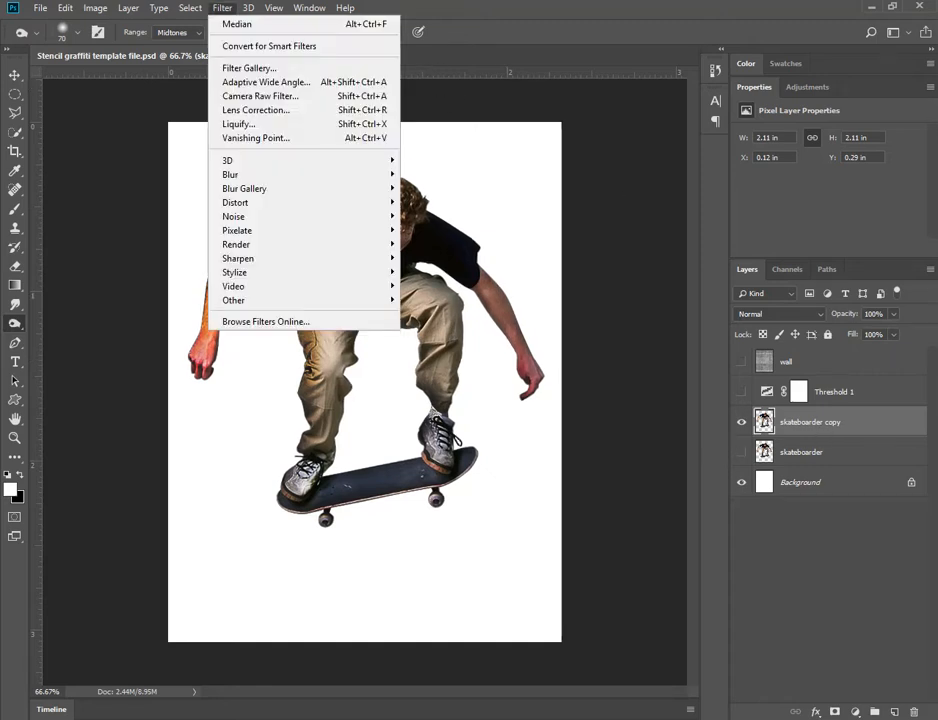
click(232, 24)
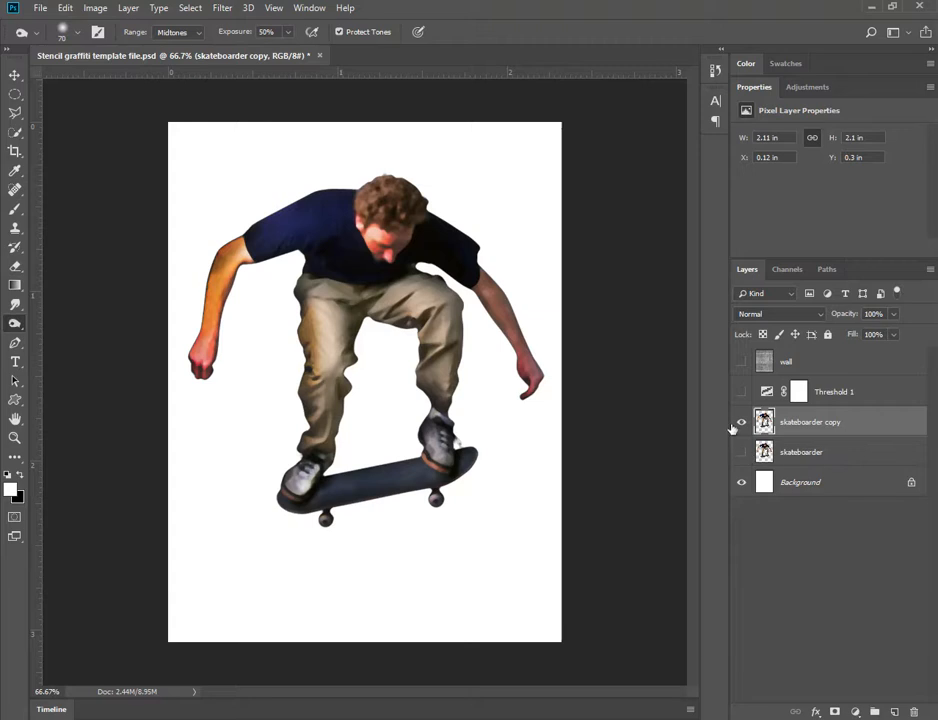
click(741, 392)
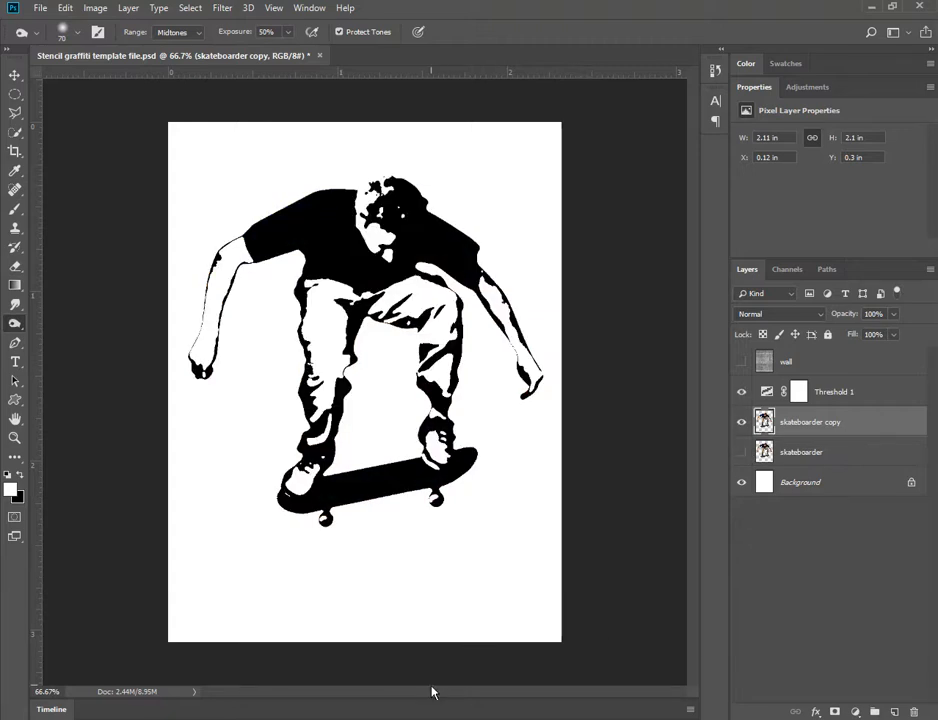
Step: Read instruction 12 in the browser, merge the Threshold 1, skateboarder copy and skateboarder layers in Photoshop, and check the result with the Background briefly hidden
key(alt+Tab)
scroll(395, 476, down, 3)
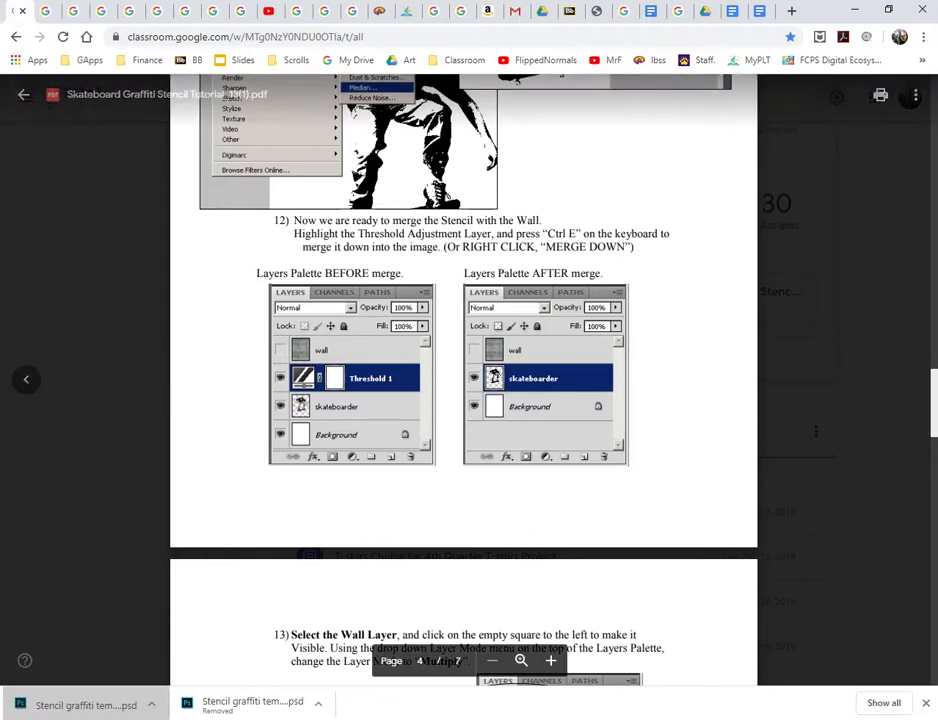
key(alt+Tab)
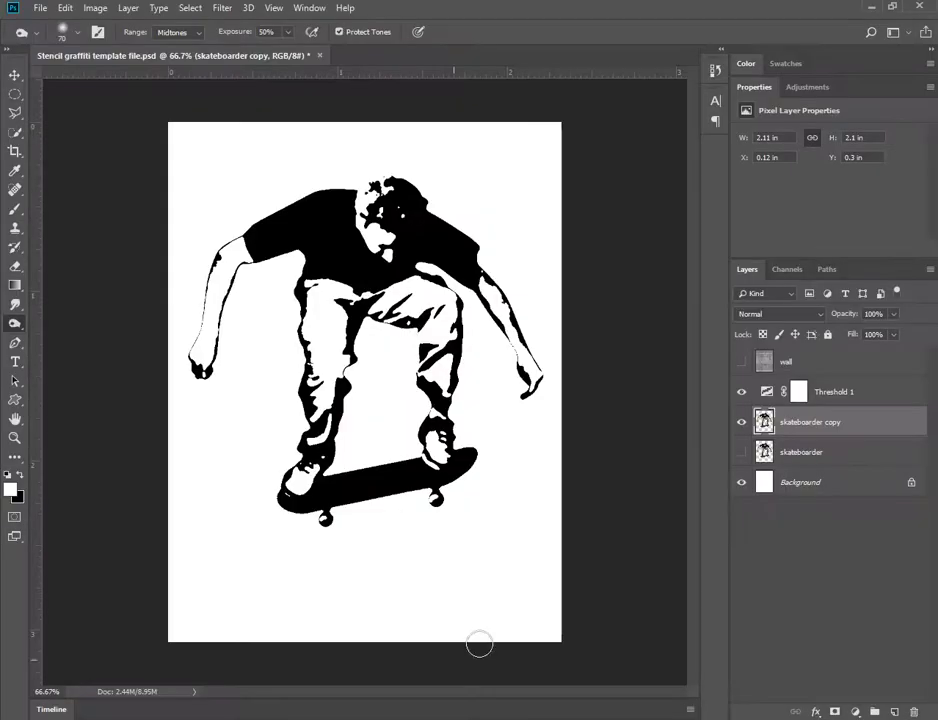
click(871, 400)
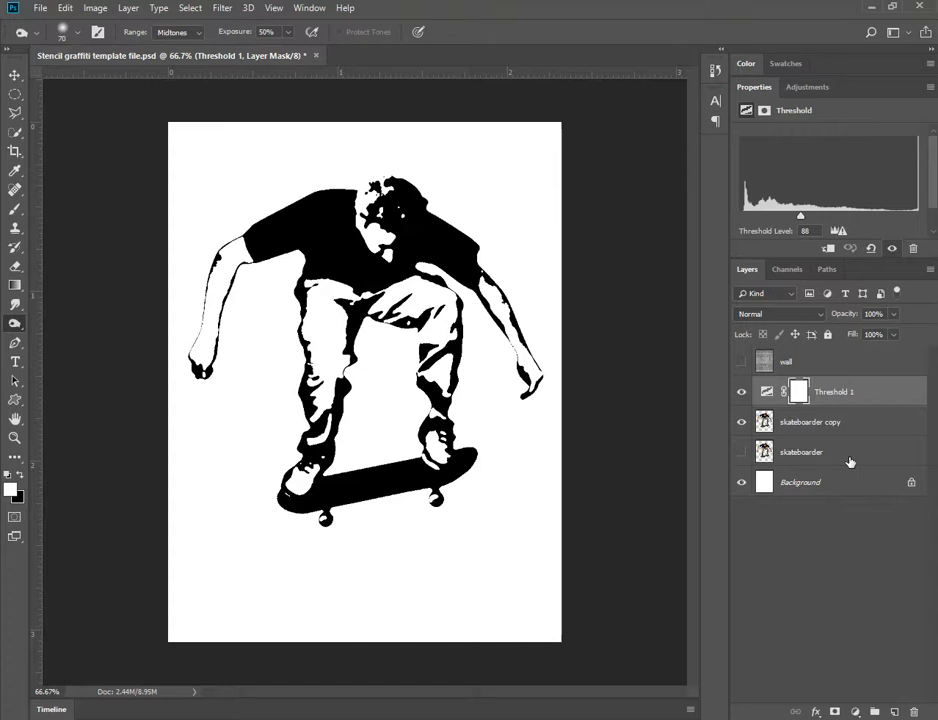
right_click(849, 461)
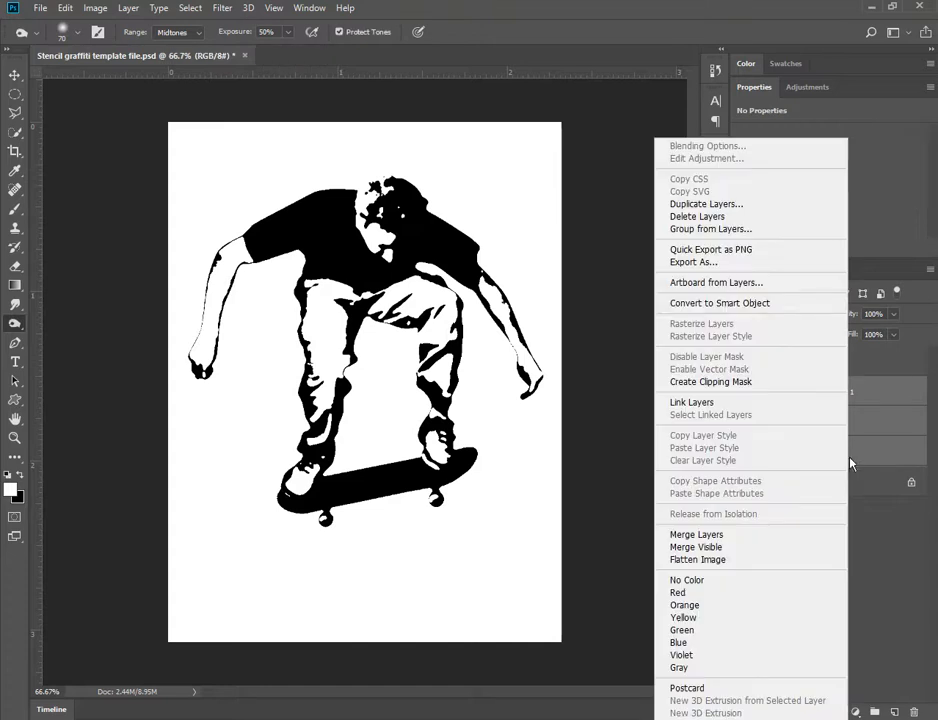
click(757, 532)
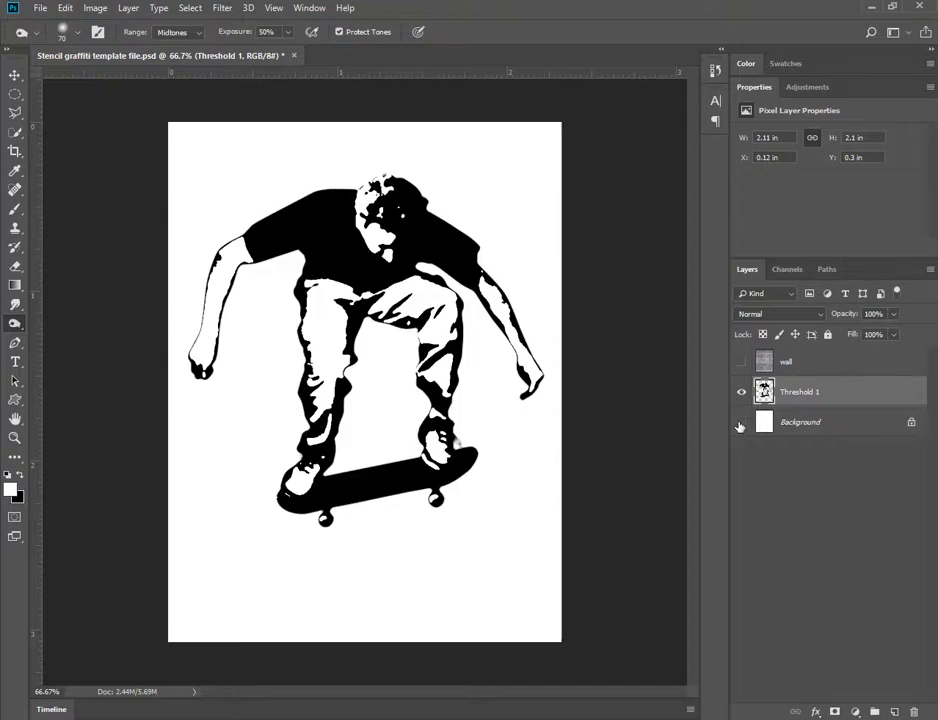
click(740, 423)
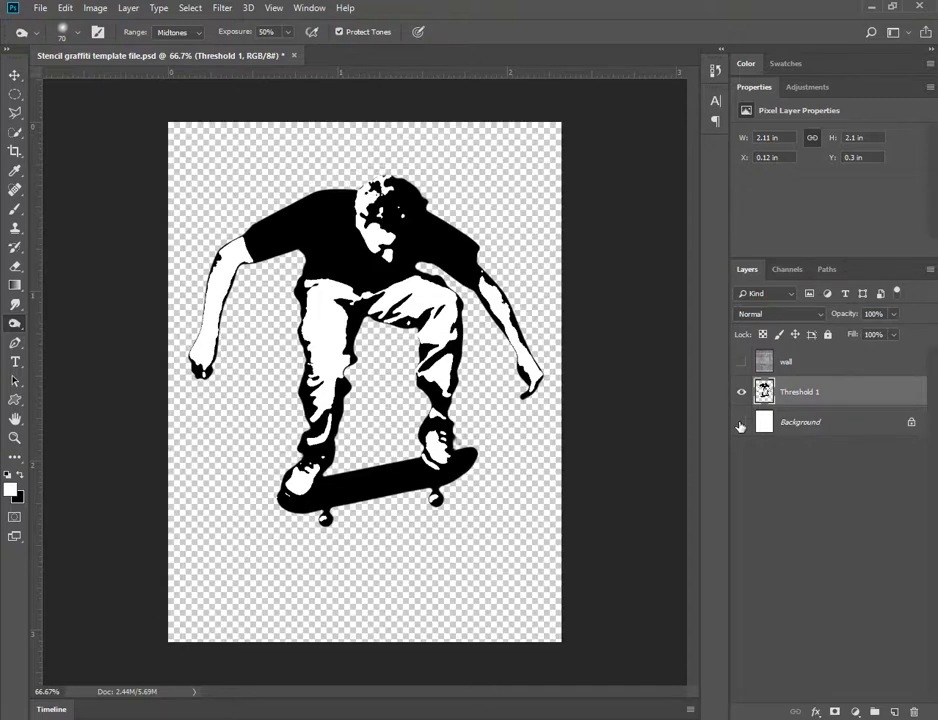
click(740, 424)
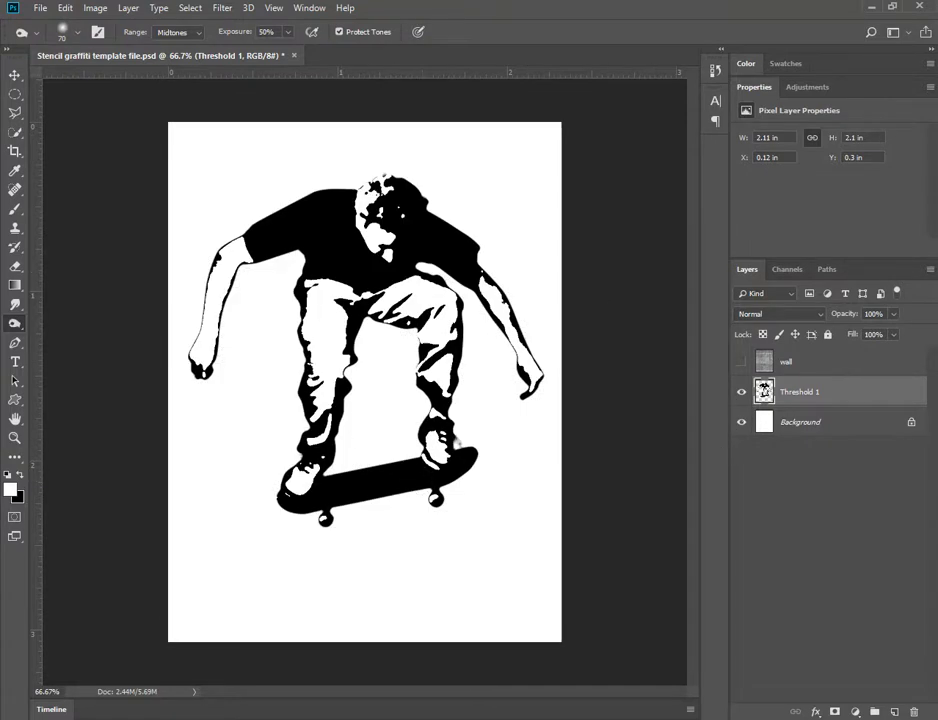
Step: Read instruction 13 in the browser, then show the wall layer in Photoshop and set its blend mode to Multiply
key(alt+Tab)
scroll(483, 475, down, 3)
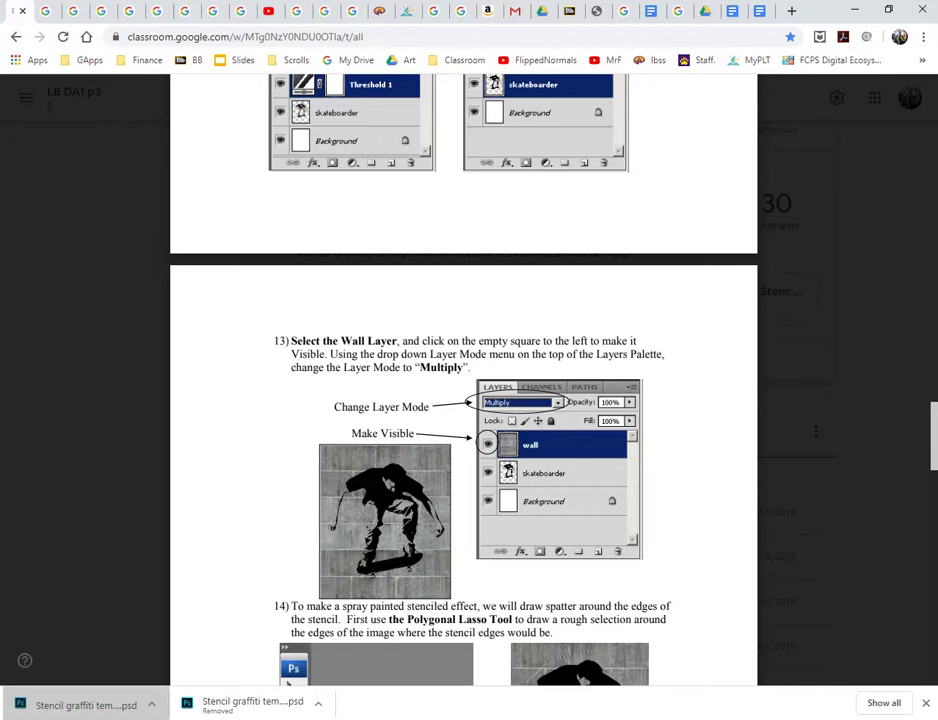
key(alt+Tab)
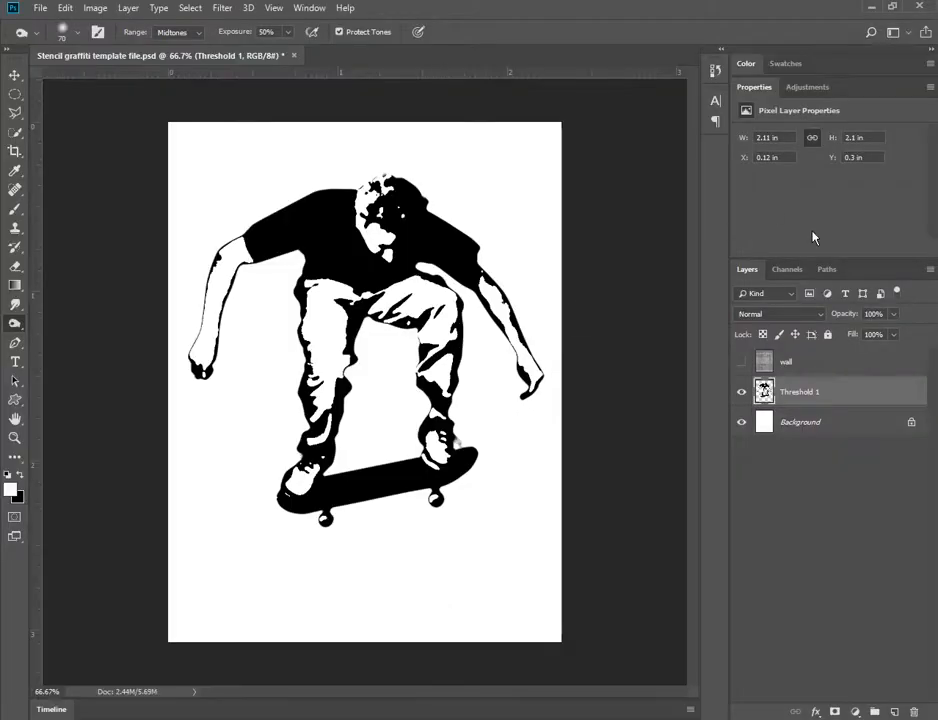
click(743, 366)
click(817, 358)
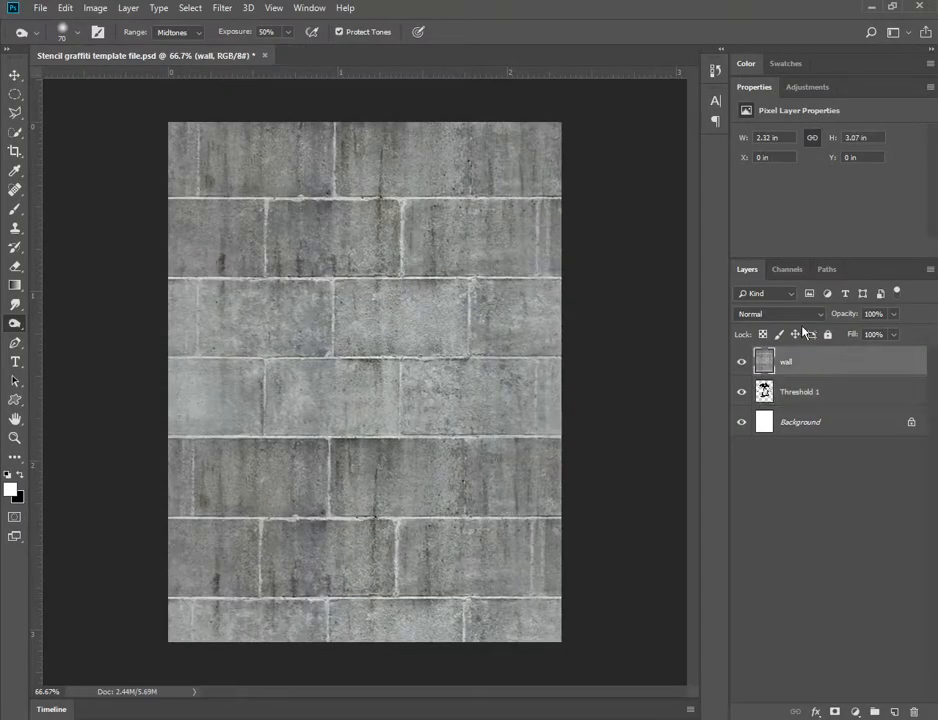
click(795, 318)
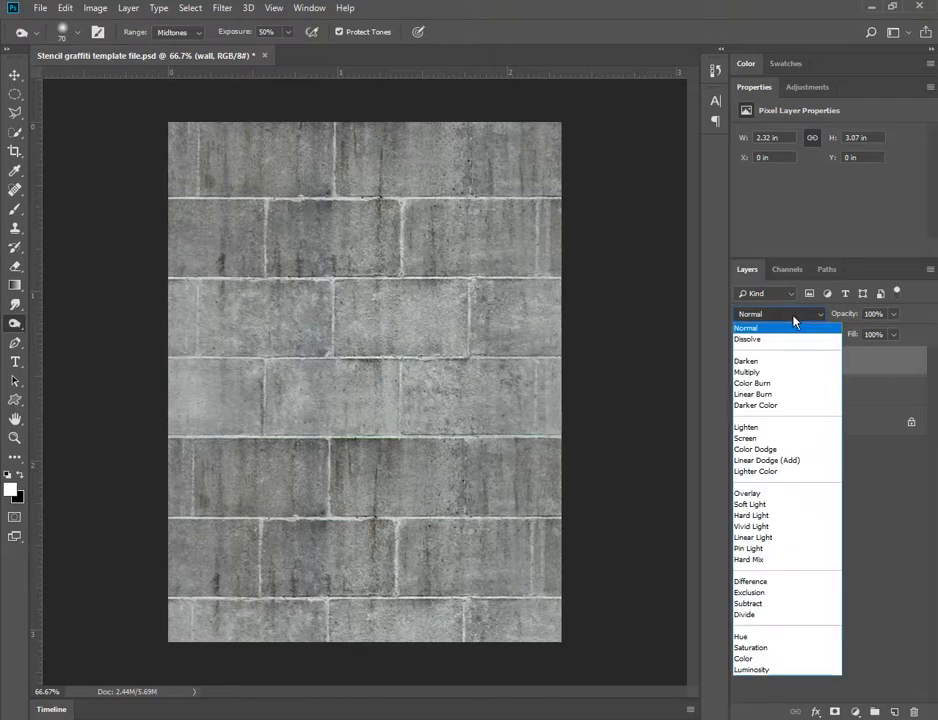
click(789, 373)
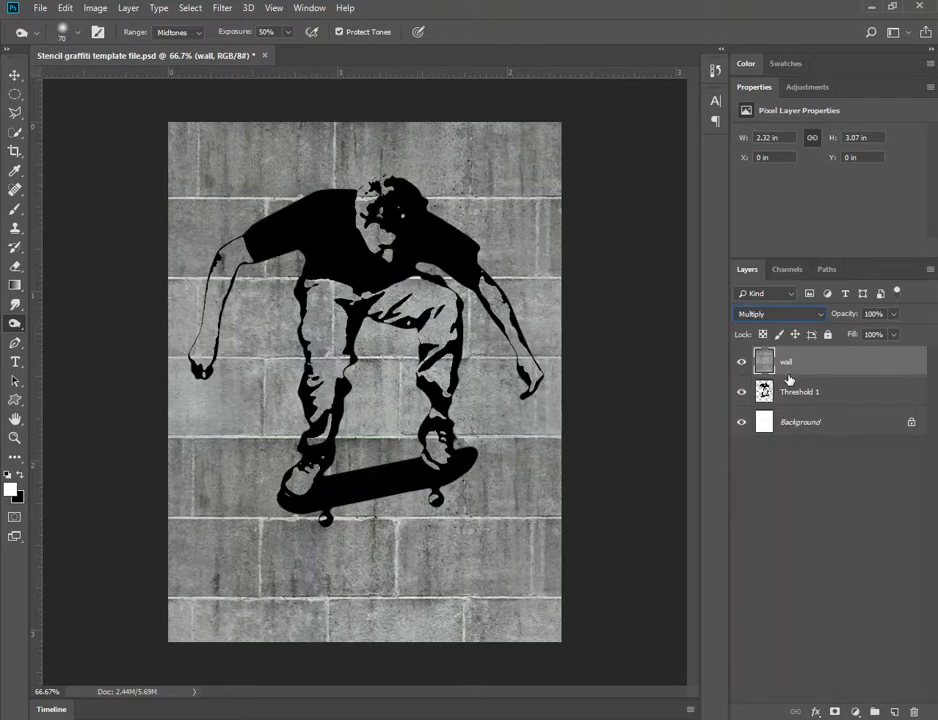
Step: Cycle the wall layer through the blend modes after Multiply, including Linear Burn and Lighter Color, and stop at Linear Light
key(Down)
key(Down)
key(Down)
key(Down)
key(Down)
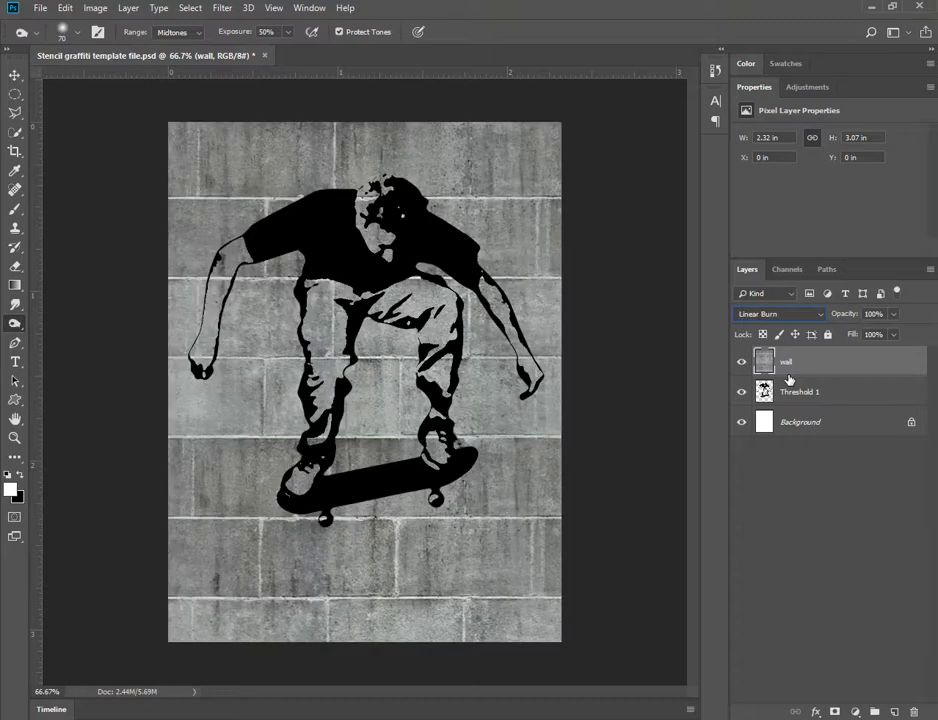
key(Down)
key(Down)
key(Down)
key(Down)
key(Down)
key(Down)
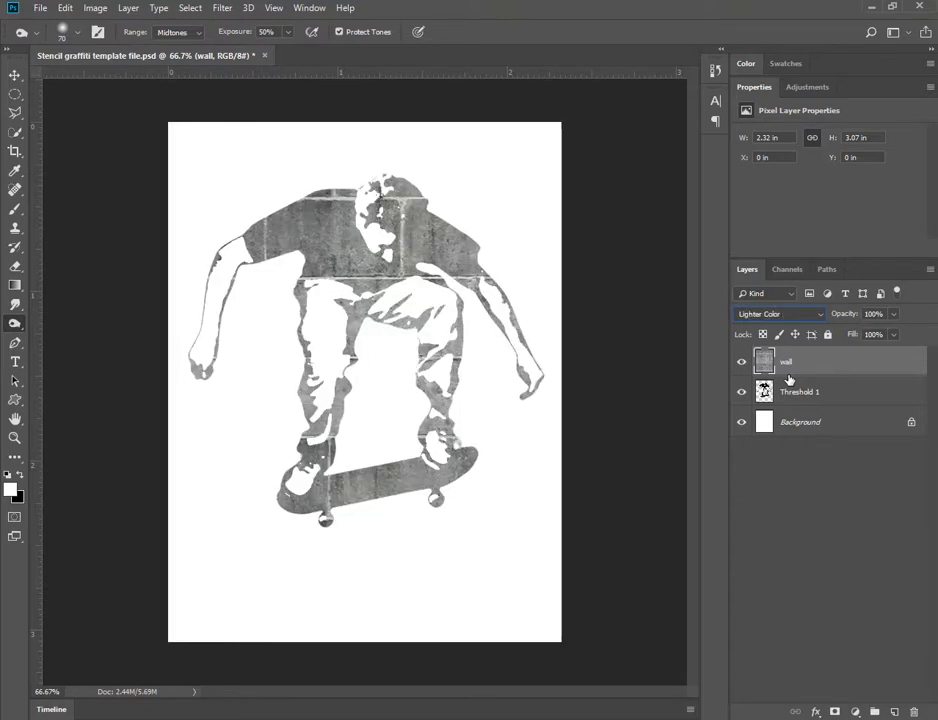
key(Down)
key(Down)
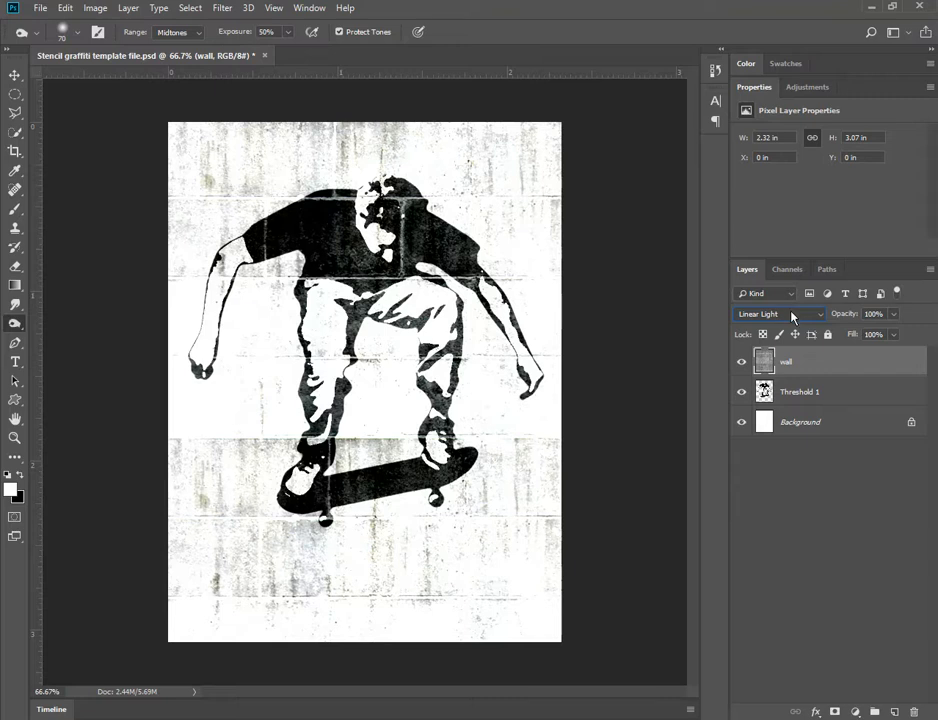
click(820, 315)
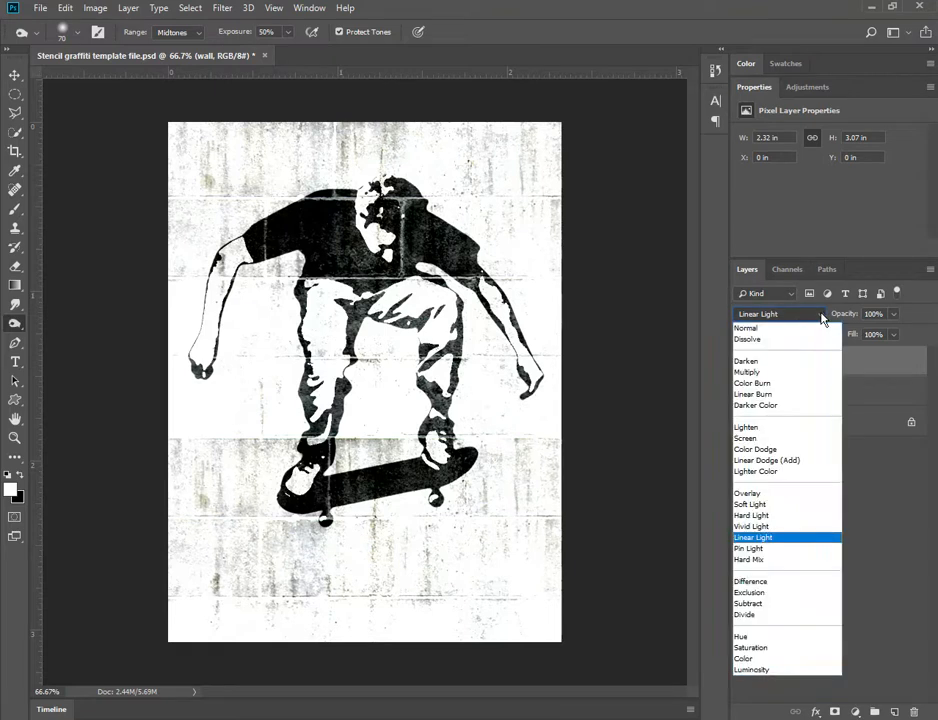
click(822, 318)
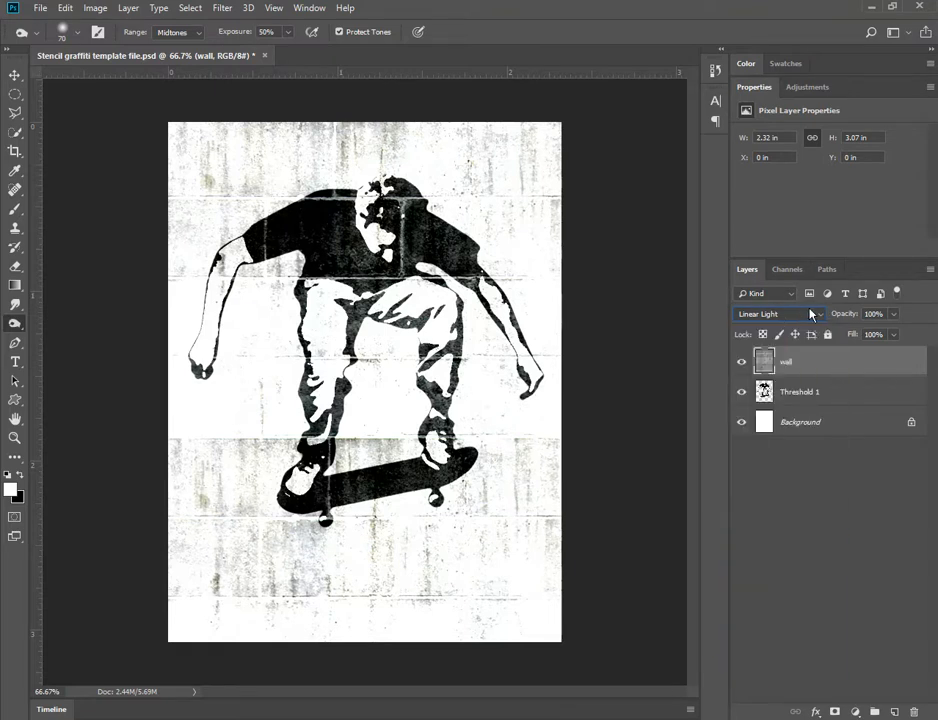
Step: Cycle the wall layer back through the blend modes, past Overlay and Lighten, and set it to Multiply
key(Up)
key(Up)
key(Up)
key(Up)
key(Up)
key(Up)
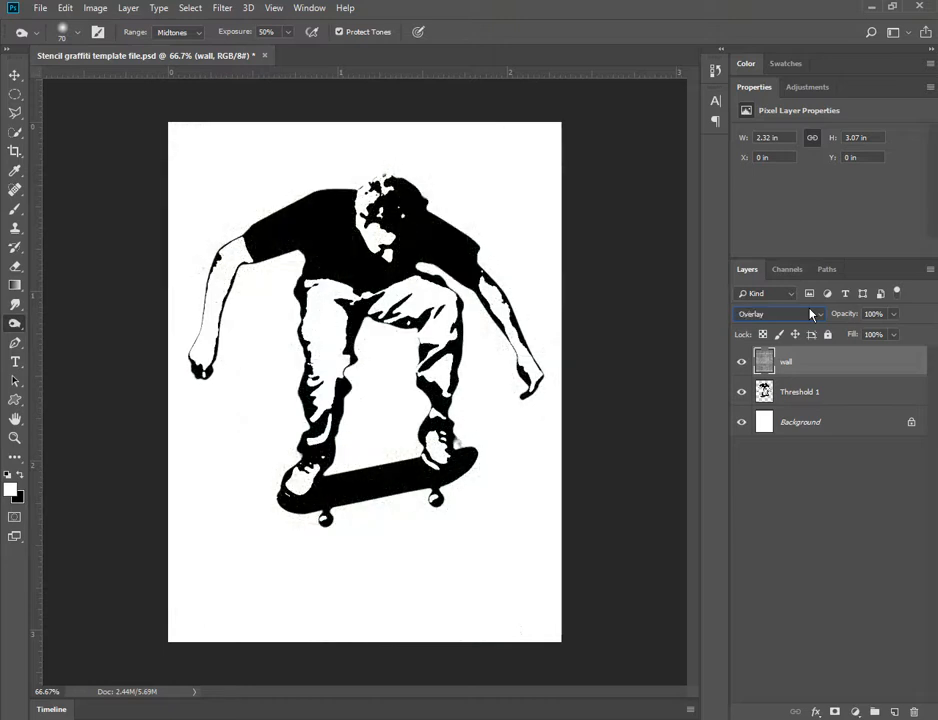
key(Up)
key(Up)
key(Up)
key(Up)
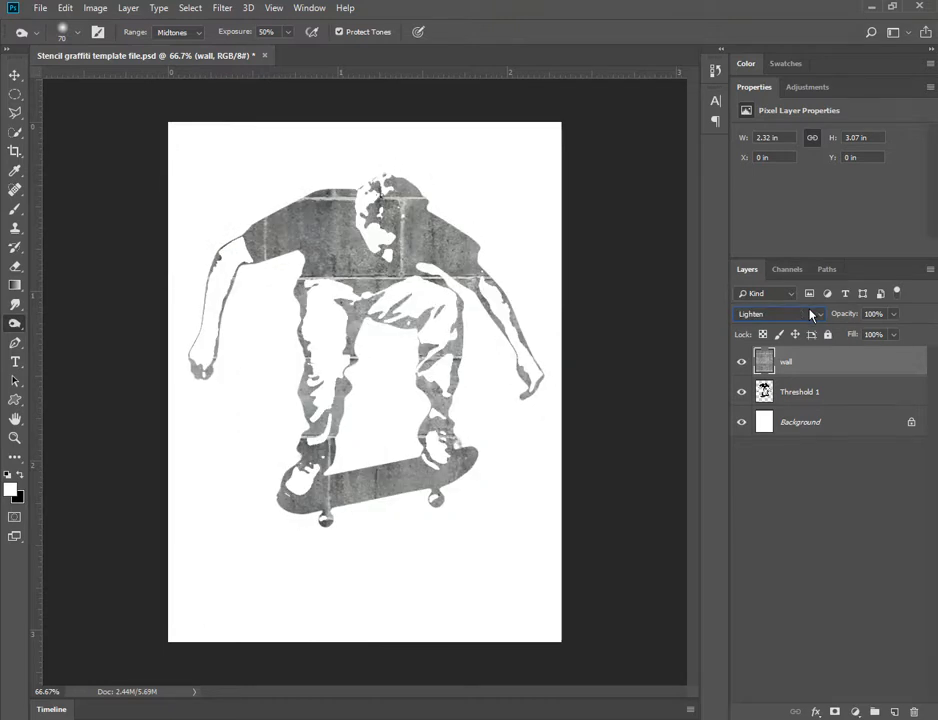
key(Up)
key(Up)
key(Up)
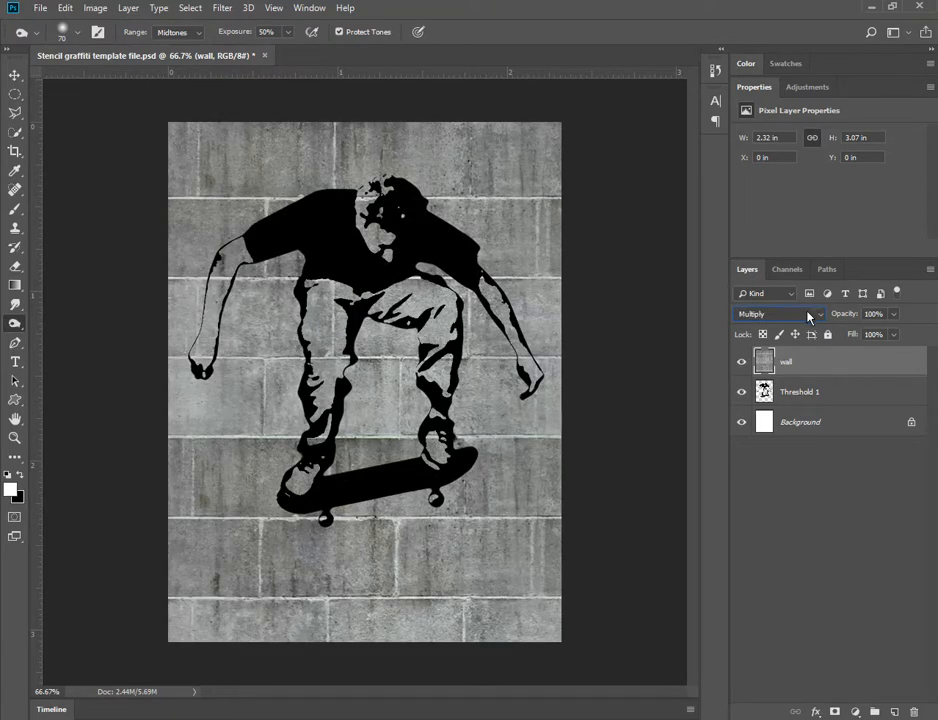
Step: Switch to the browser and read instructions 14 to 16 on the stencil-edge selection and the spray paint brush
mouse_move(450, 718)
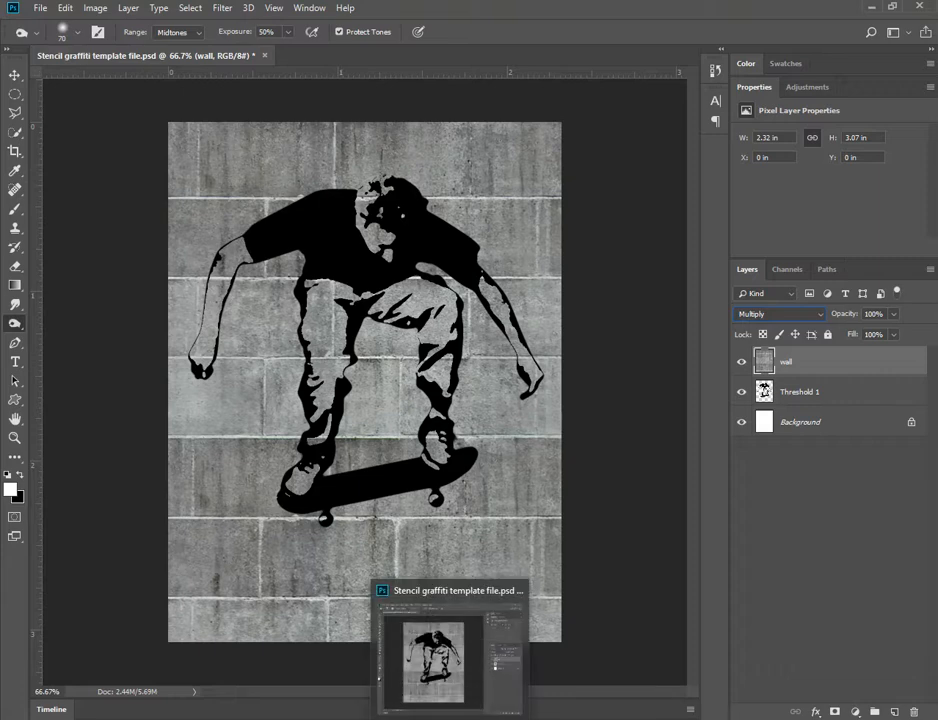
key(alt+Tab)
scroll(464, 370, down, 4)
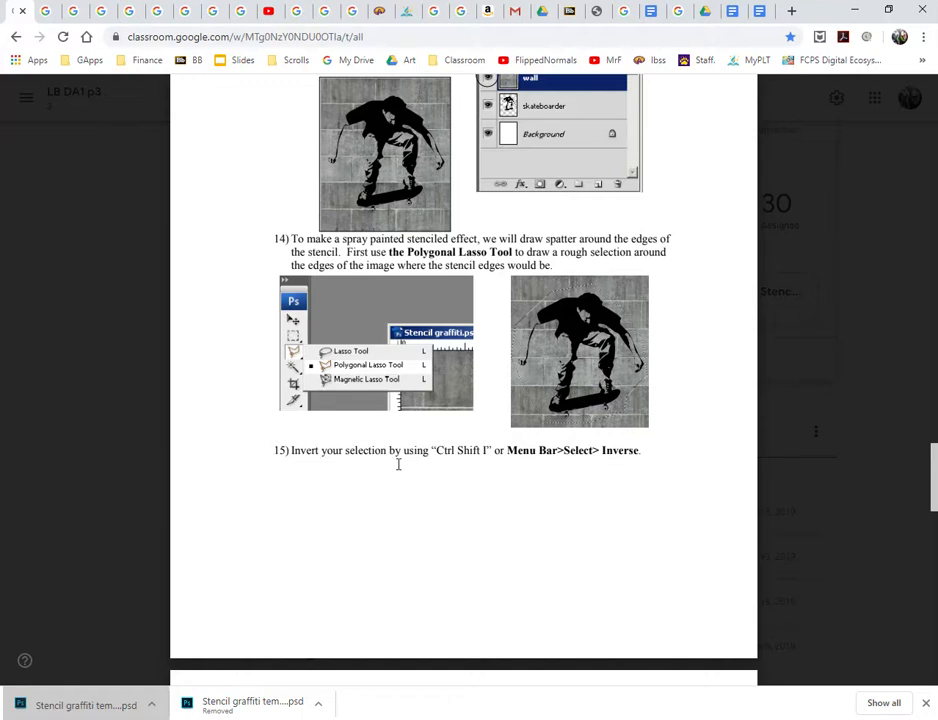
scroll(392, 463, down, 6)
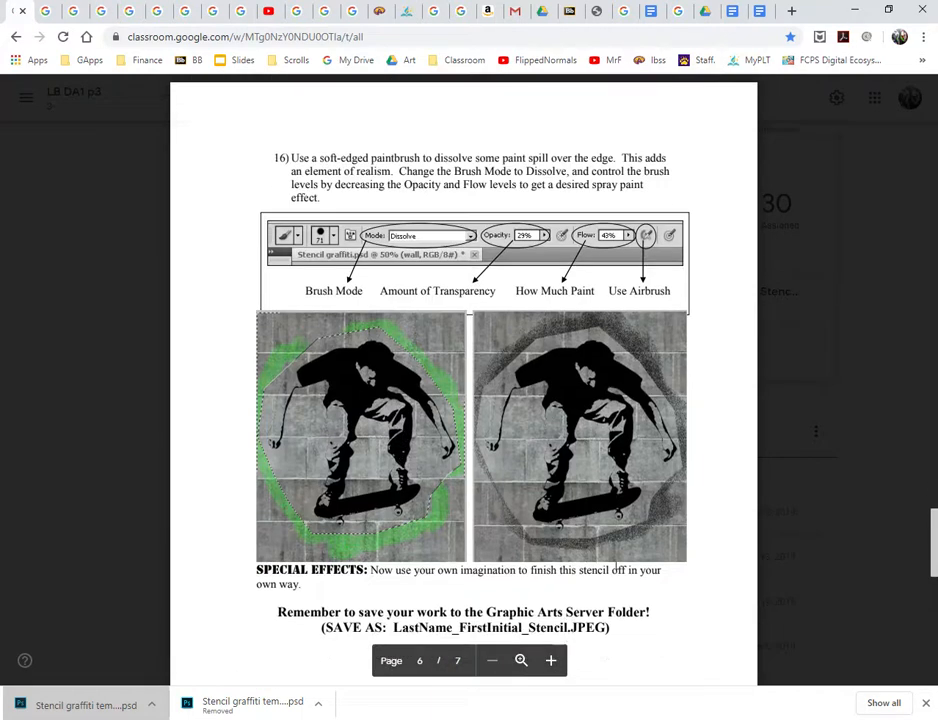
Step: Switch to Photoshop, choose the Polygonal Lasso tool and add a new layer above the wall layer
key(alt+Tab)
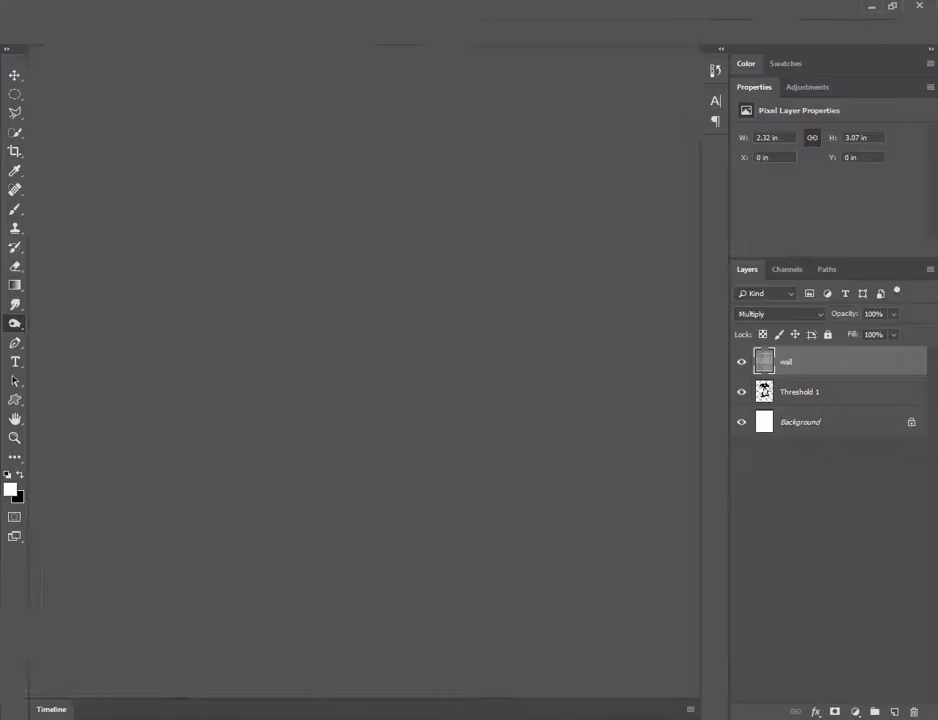
click(15, 113)
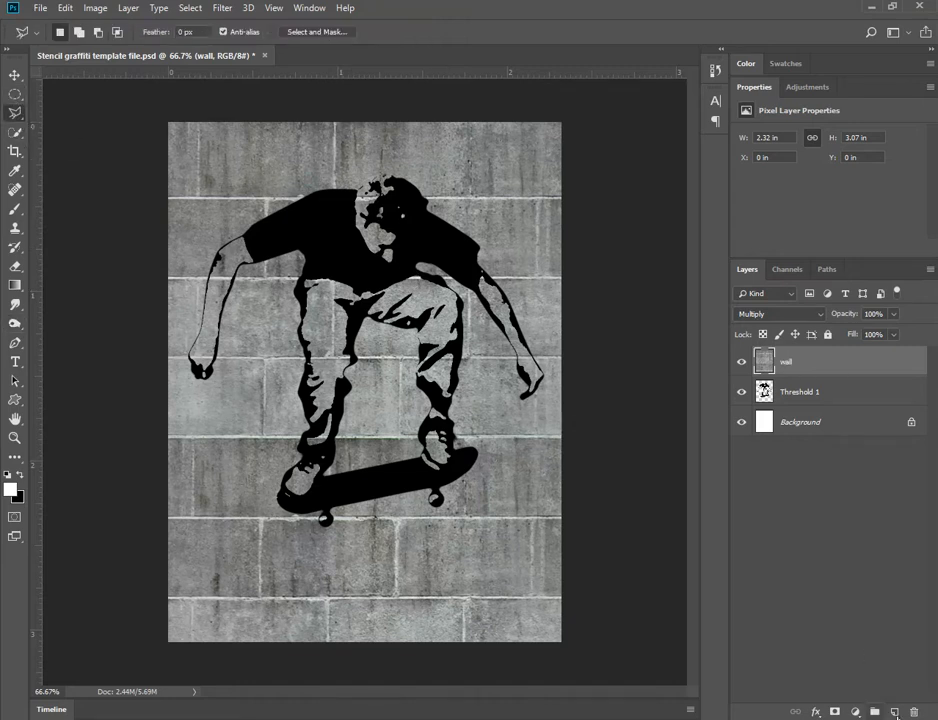
click(892, 712)
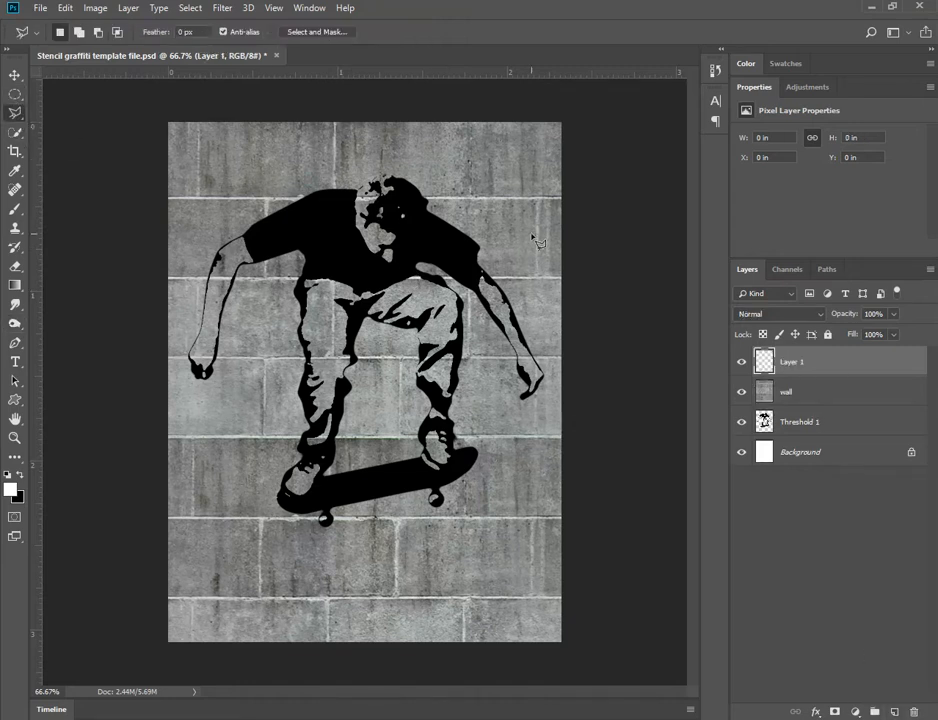
Step: Outline the skateboarder and skateboard with a rough polygonal selection, then invert the selection
click(318, 176)
click(210, 226)
click(173, 354)
click(189, 410)
click(262, 412)
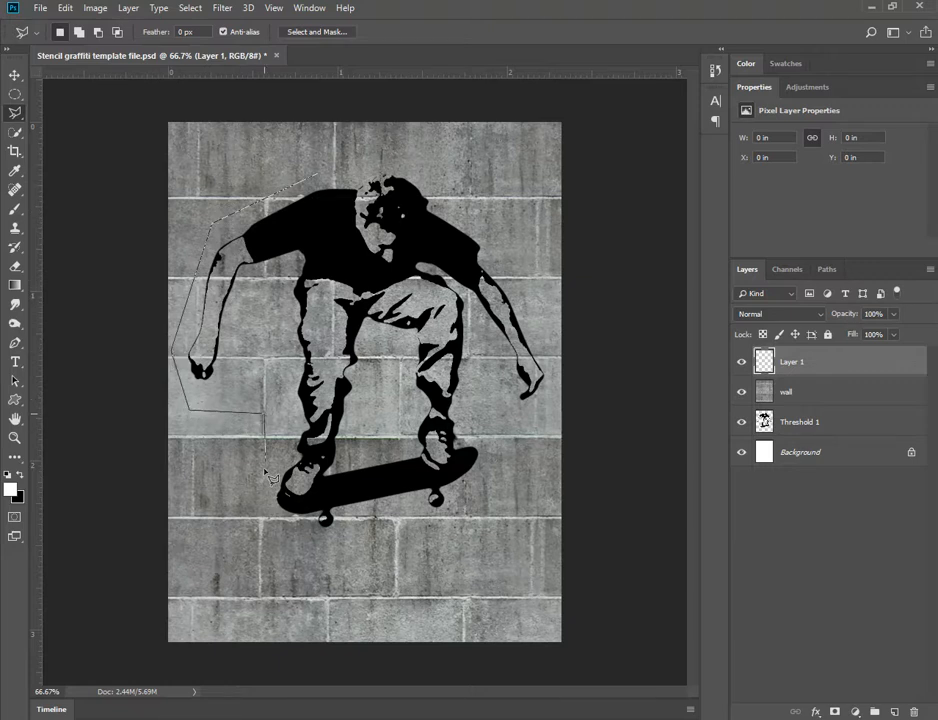
click(262, 518)
click(290, 542)
click(389, 543)
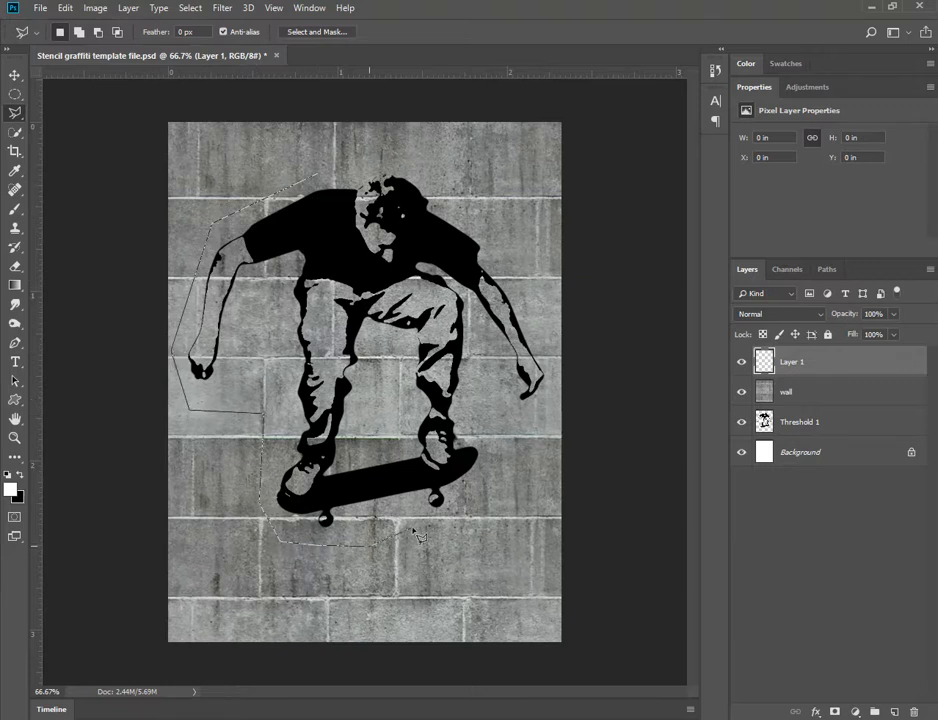
click(472, 510)
click(501, 411)
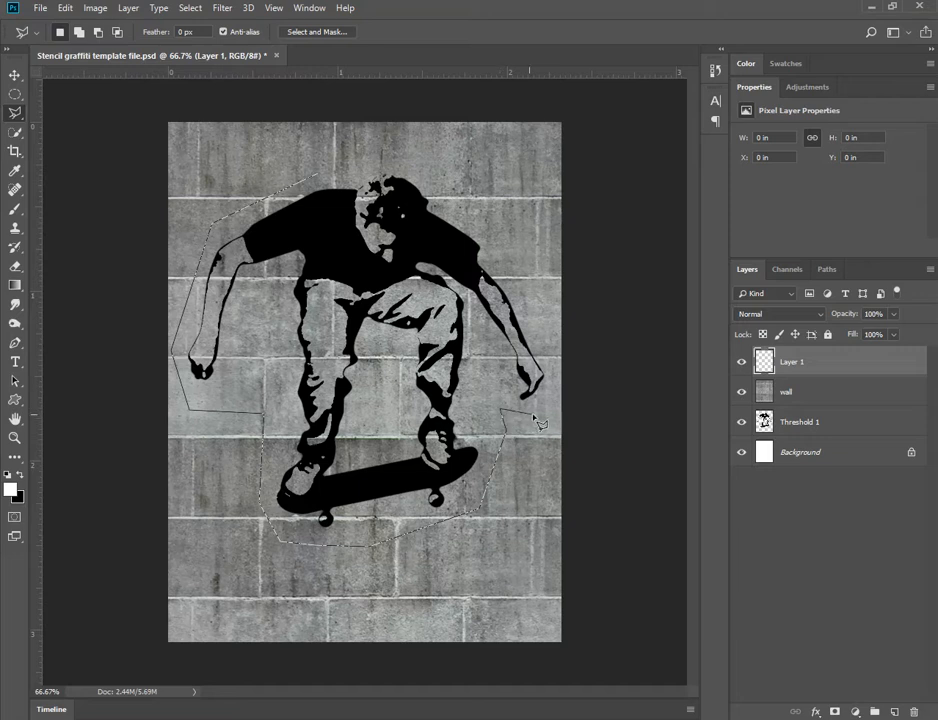
click(537, 413)
click(549, 393)
click(556, 355)
click(492, 214)
click(434, 161)
click(340, 159)
click(327, 182)
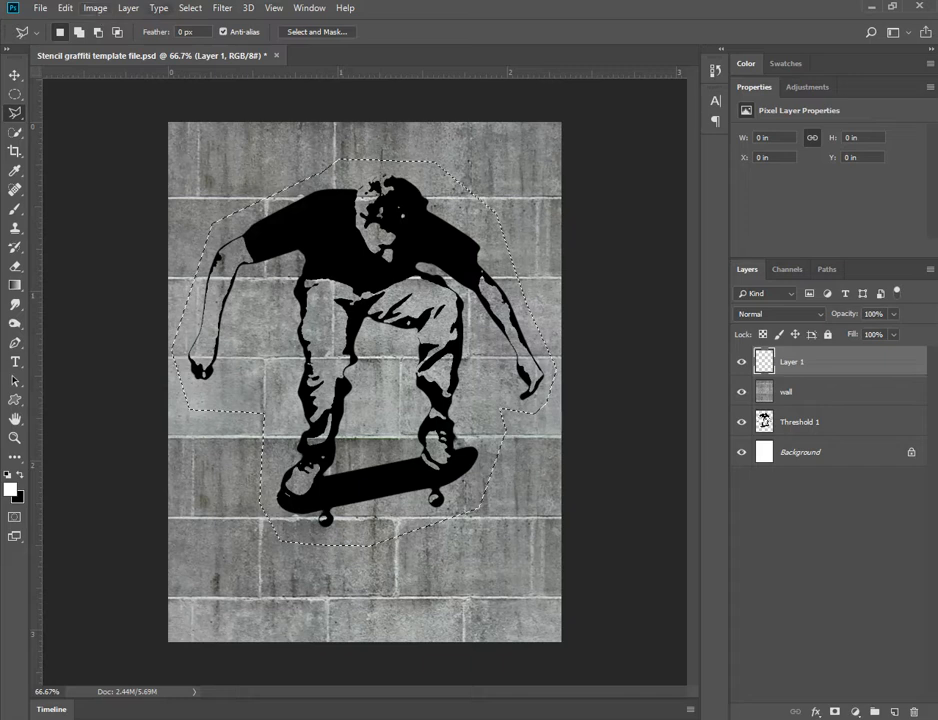
click(189, 10)
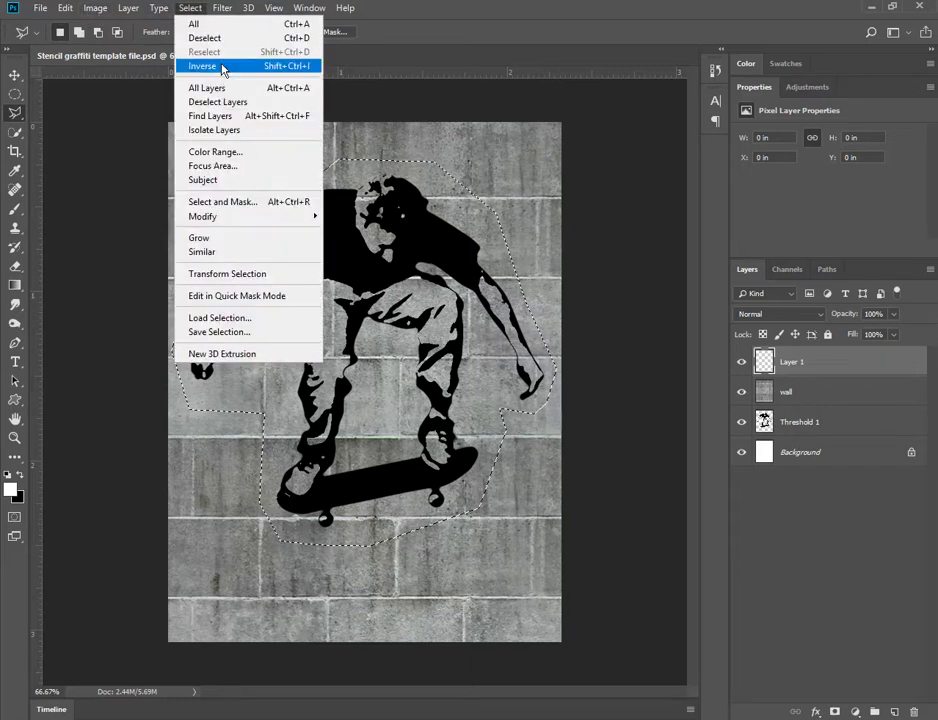
click(212, 65)
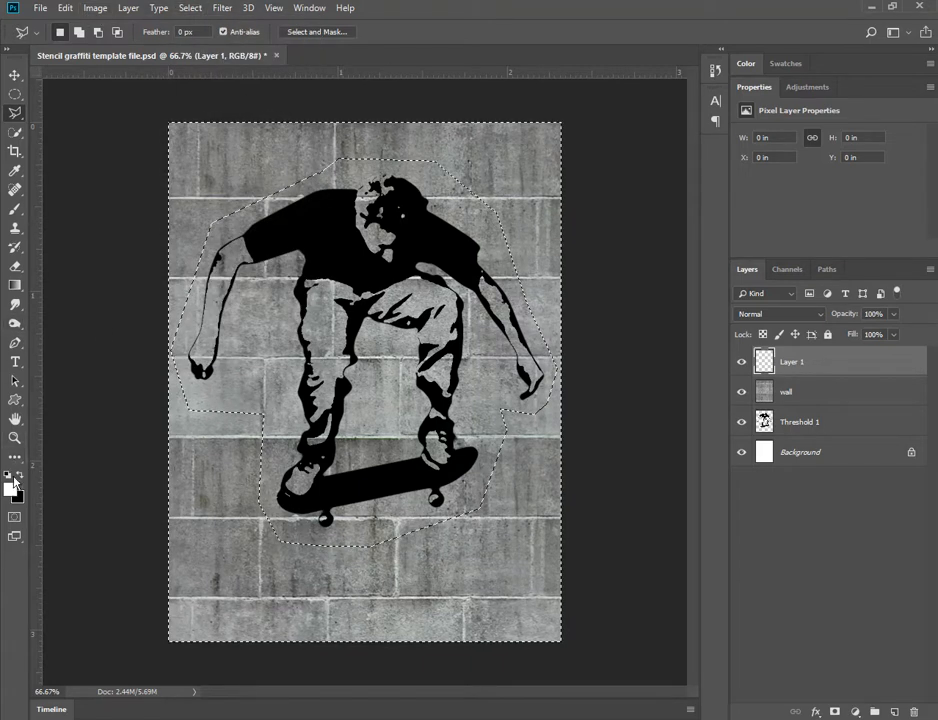
Step: Make black the foreground color and set up the Brush tool at size 45 in Dissolve mode
key(x)
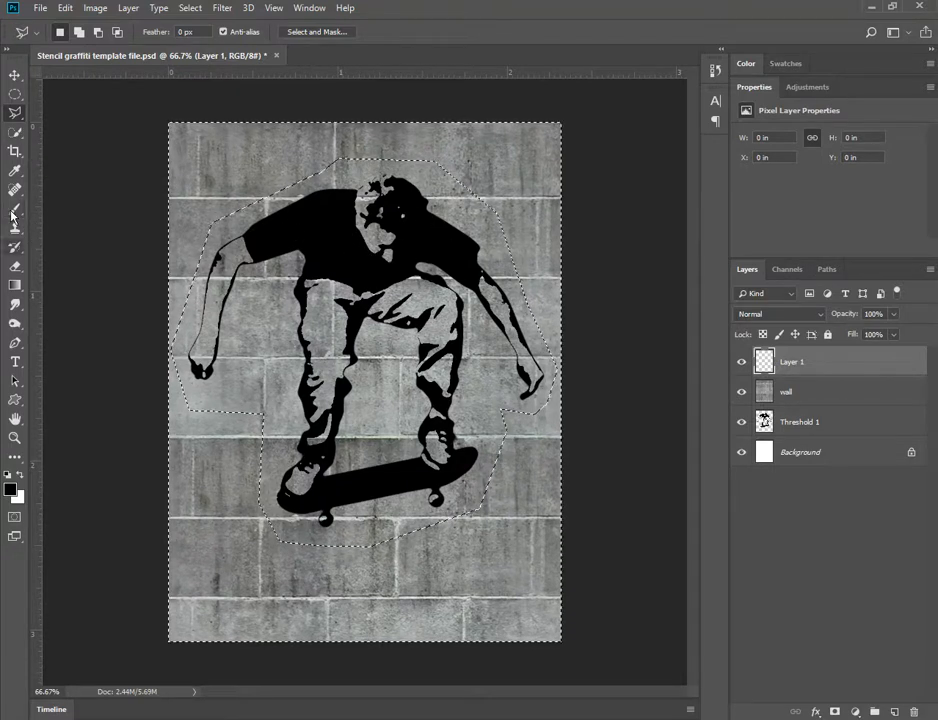
key(b)
key(bracketright)
key(bracketright)
key(bracketright)
key(bracketright)
key(bracketright)
key(bracketright)
key(bracketright)
key(bracketright)
key(bracketright)
key(bracketright)
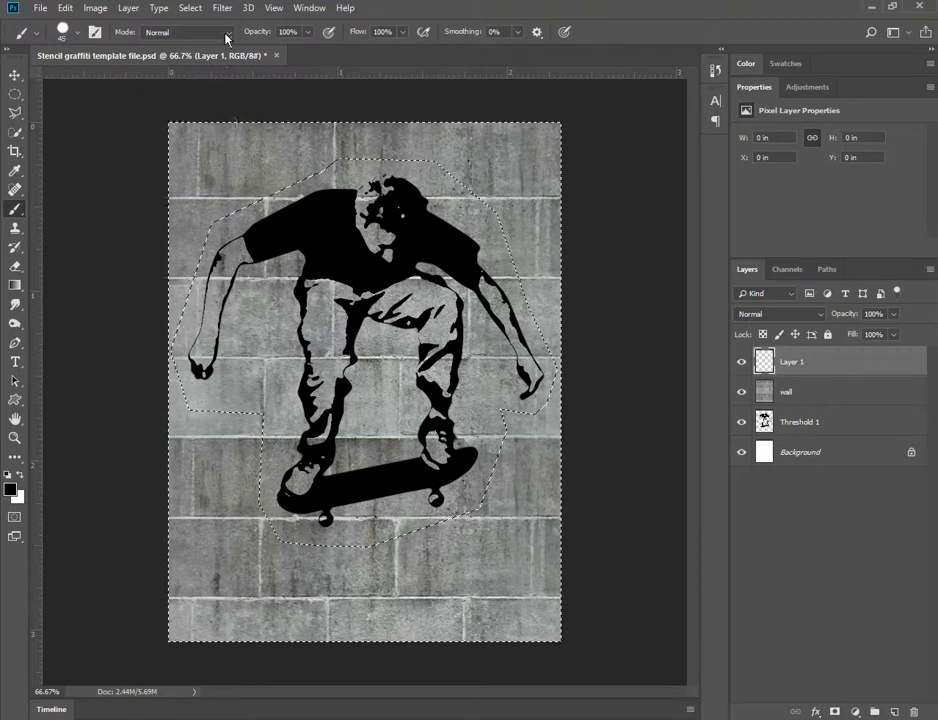
click(226, 36)
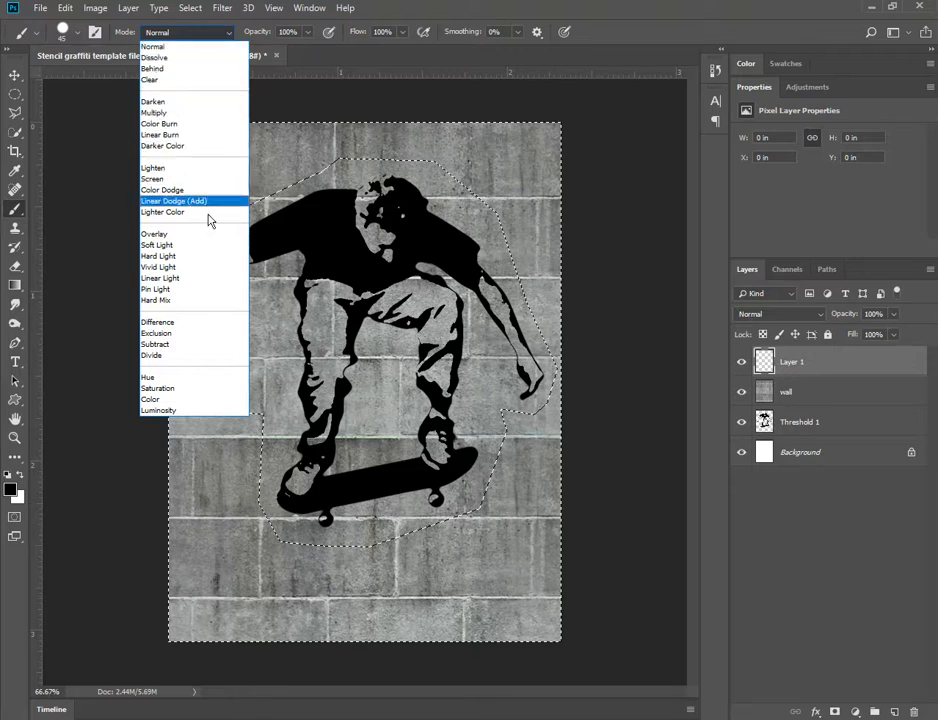
click(178, 58)
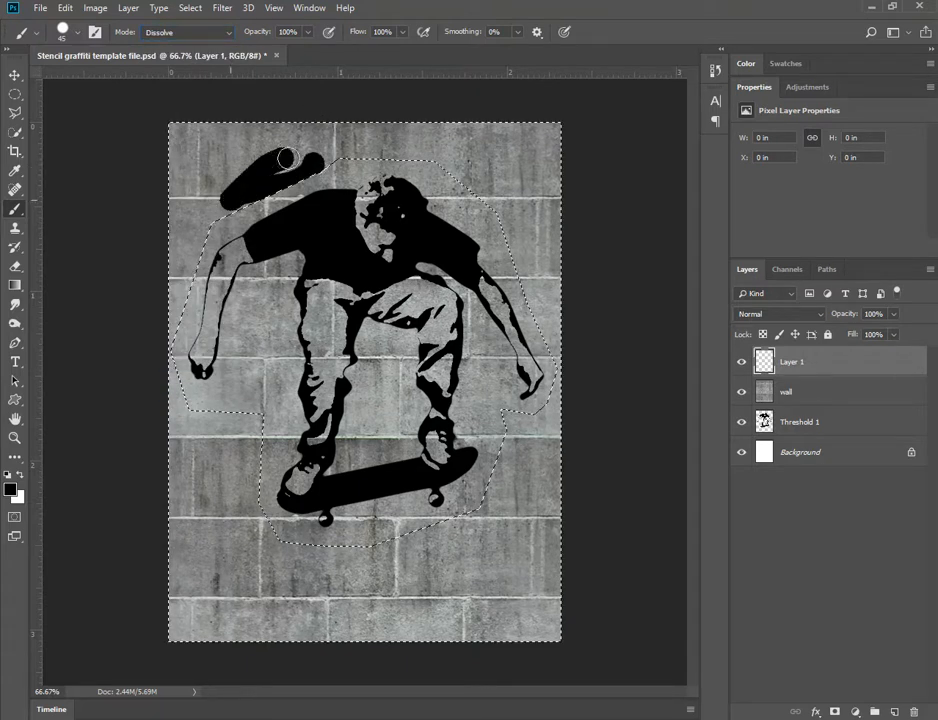
Step: Undo the brush test stroke, then deselect and restore the inverted selection
key(ctrl+z)
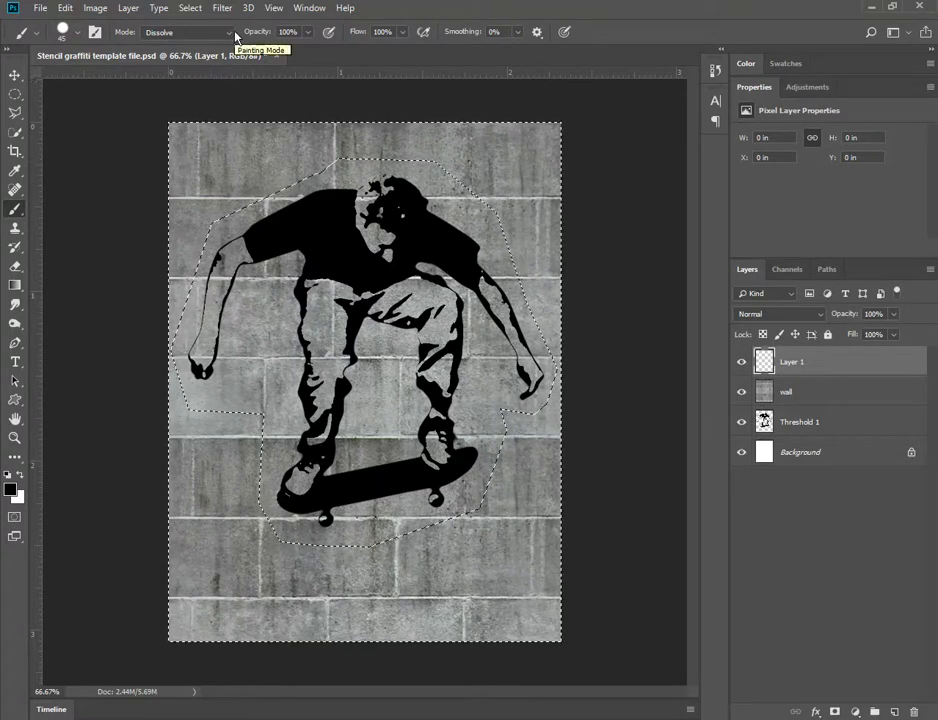
key(ctrl+d)
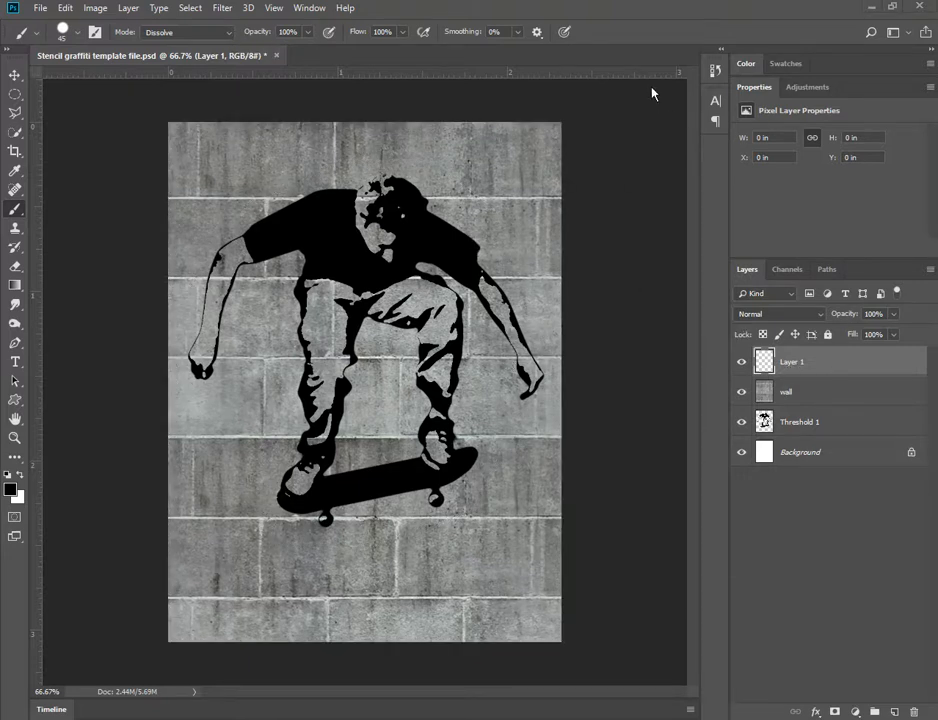
click(715, 70)
key(ctrl+z)
click(715, 70)
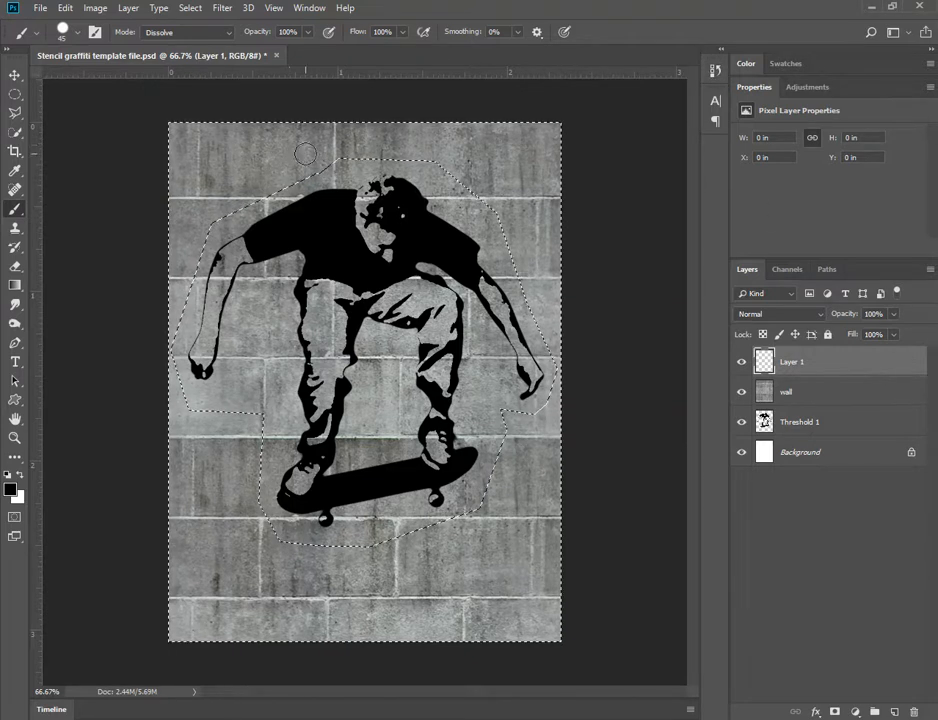
Step: Try brush strokes above the skateboarder's shoulders, first with 55% flow, then with opacity lowered to 52%
click(309, 32)
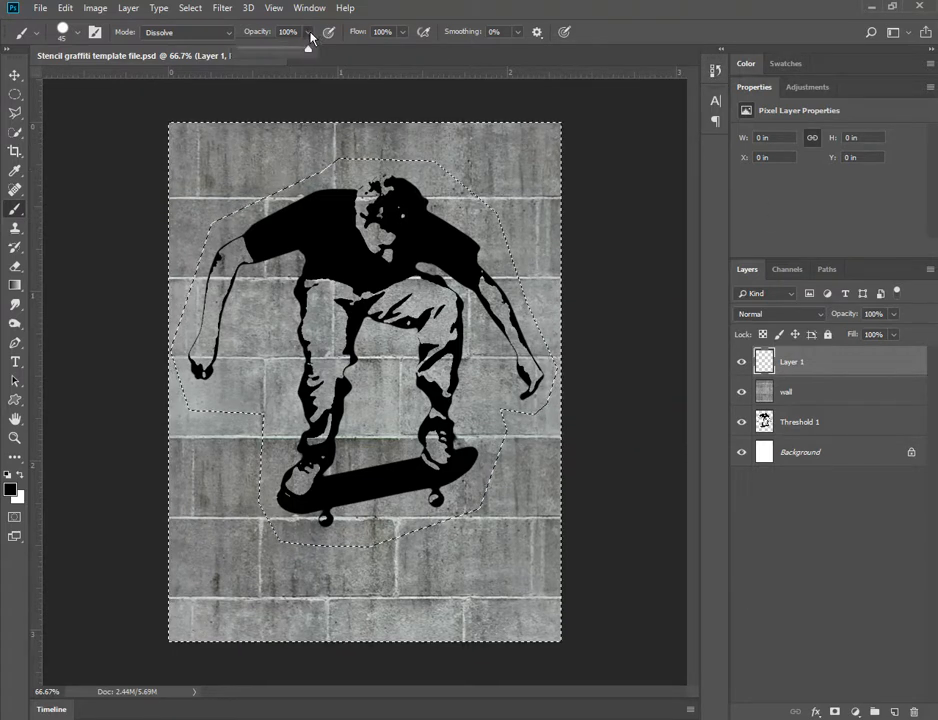
click(403, 32)
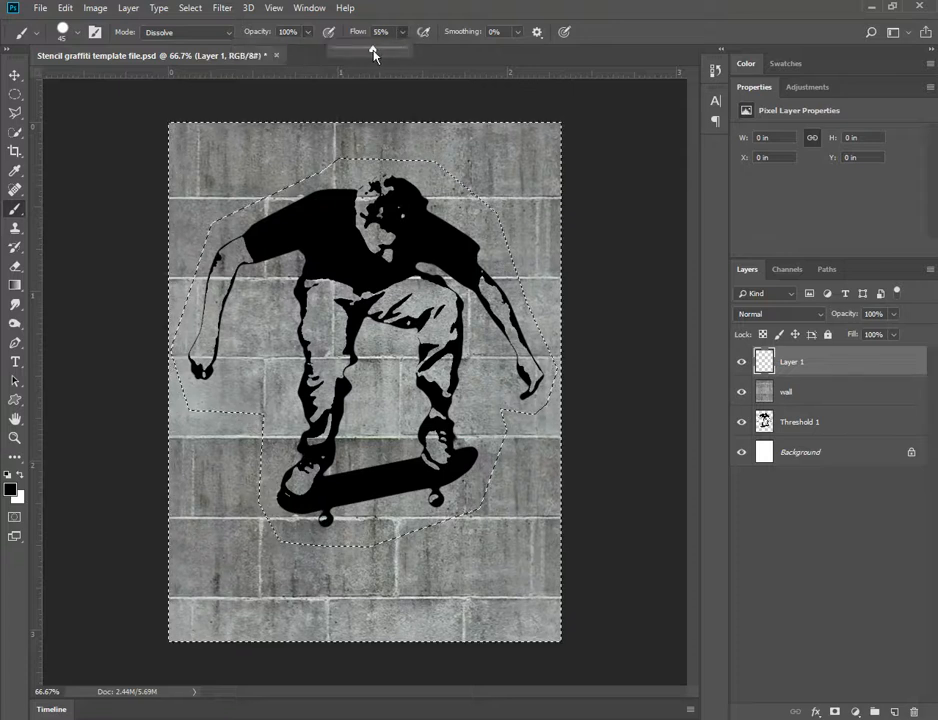
drag(232, 200, 325, 155)
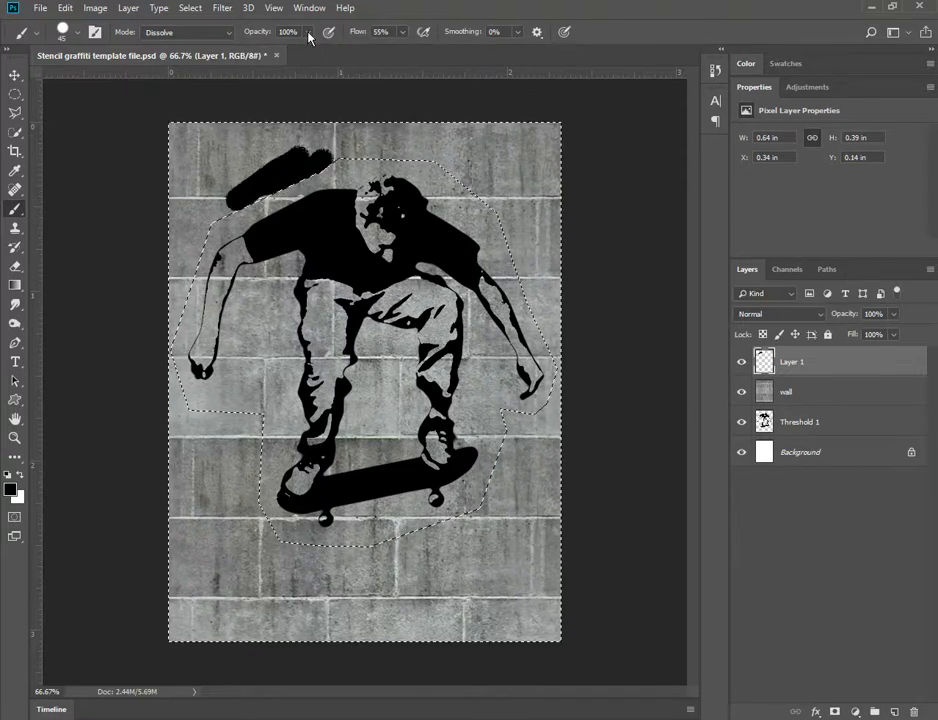
click(309, 37)
drag(330, 46, 308, 46)
mouse_move(420, 142)
mouse_down()
mouse_move(359, 159)
mouse_move(502, 163)
mouse_move(534, 272)
mouse_move(523, 225)
mouse_up()
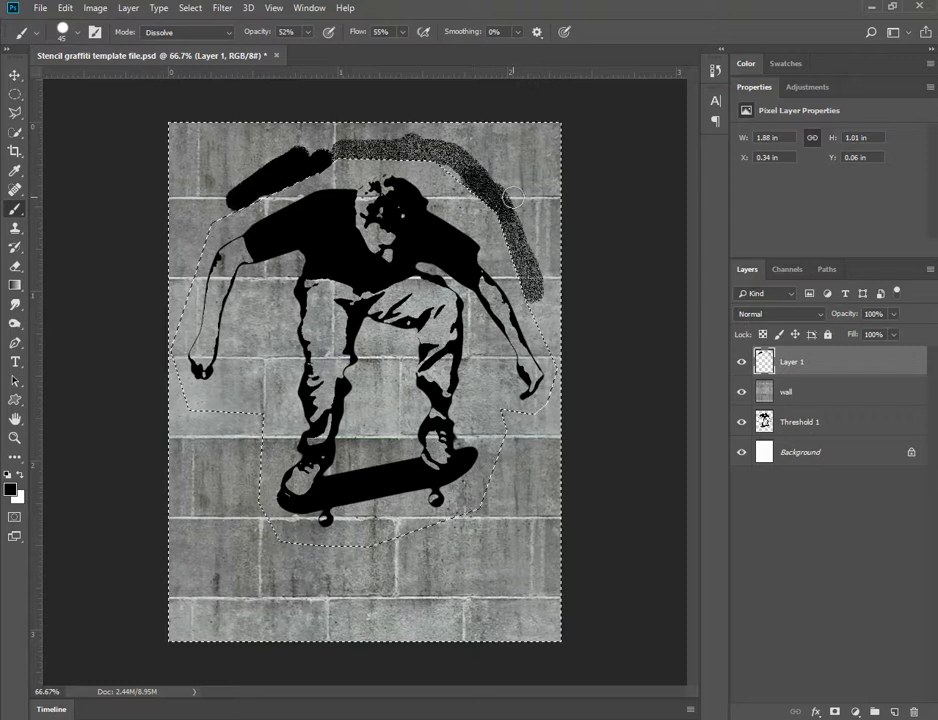
Step: Inspect the spatter at 300% and try extra Dissolve strokes along the outer edge of the band by the shoulder
key(ctrl+d)
key(ctrl+plus)
key(ctrl+plus)
key(ctrl+plus)
scroll(456, 443, up, 5)
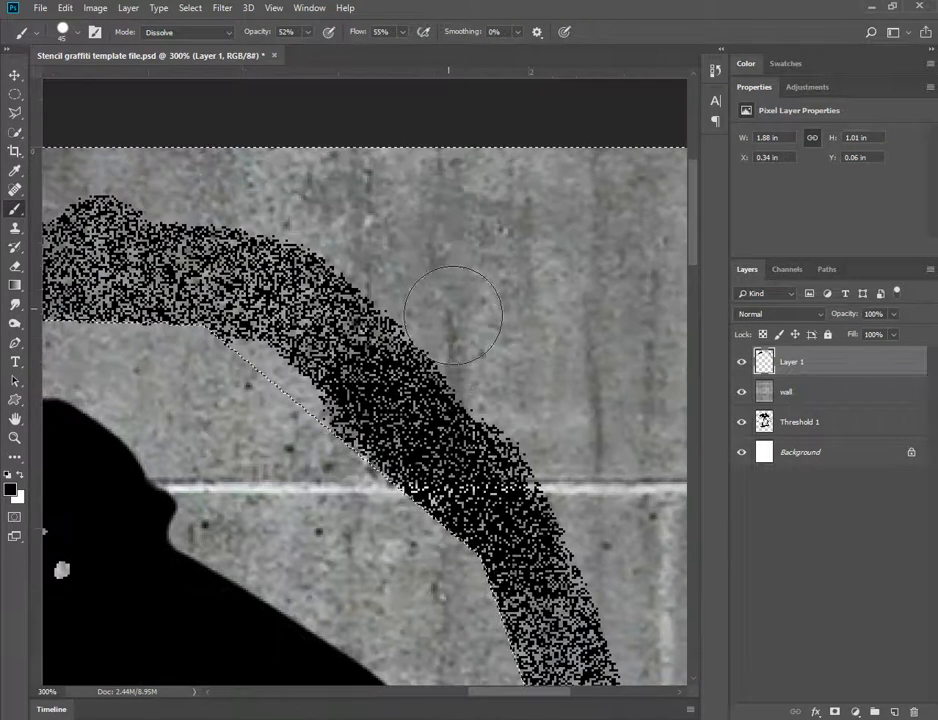
mouse_move(453, 315)
mouse_down()
mouse_move(540, 358)
mouse_move(545, 395)
mouse_up()
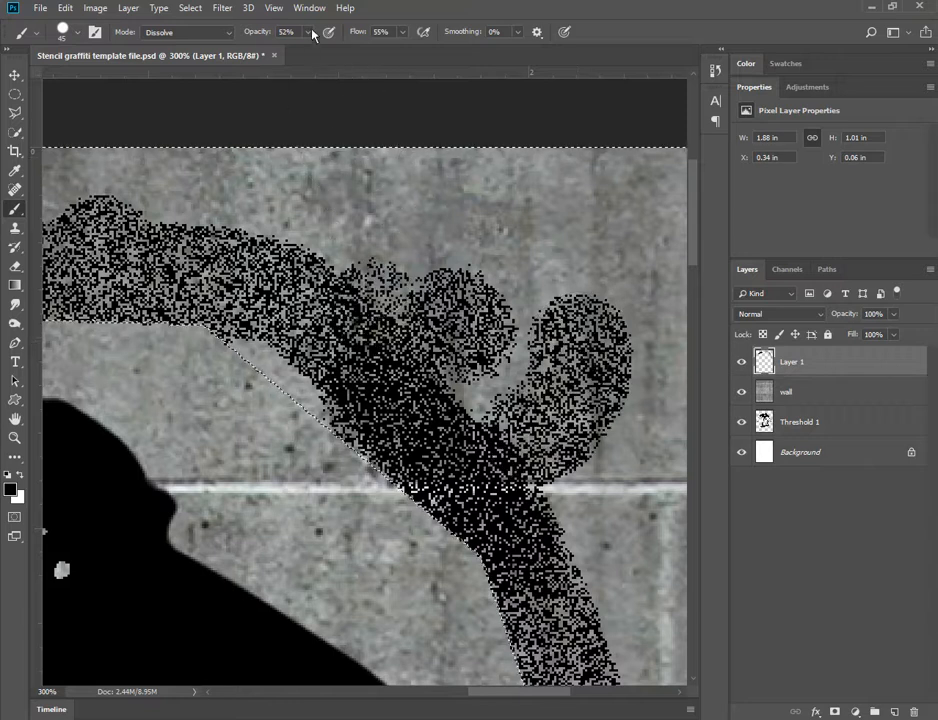
Step: Set the brush opacity to 24% and flow to 24%, try a stroke, and undo the test strokes on Layer 1
click(308, 32)
drag(231, 45, 215, 45)
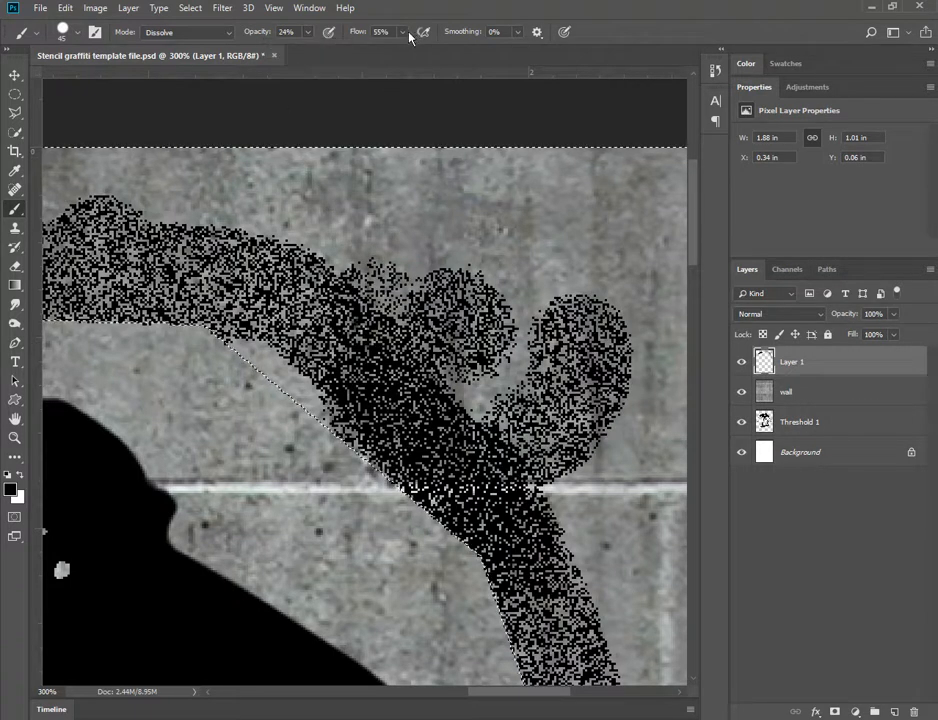
click(402, 32)
drag(404, 50, 377, 50)
mouse_move(420, 270)
mouse_down()
mouse_move(475, 248)
mouse_move(325, 228)
mouse_up()
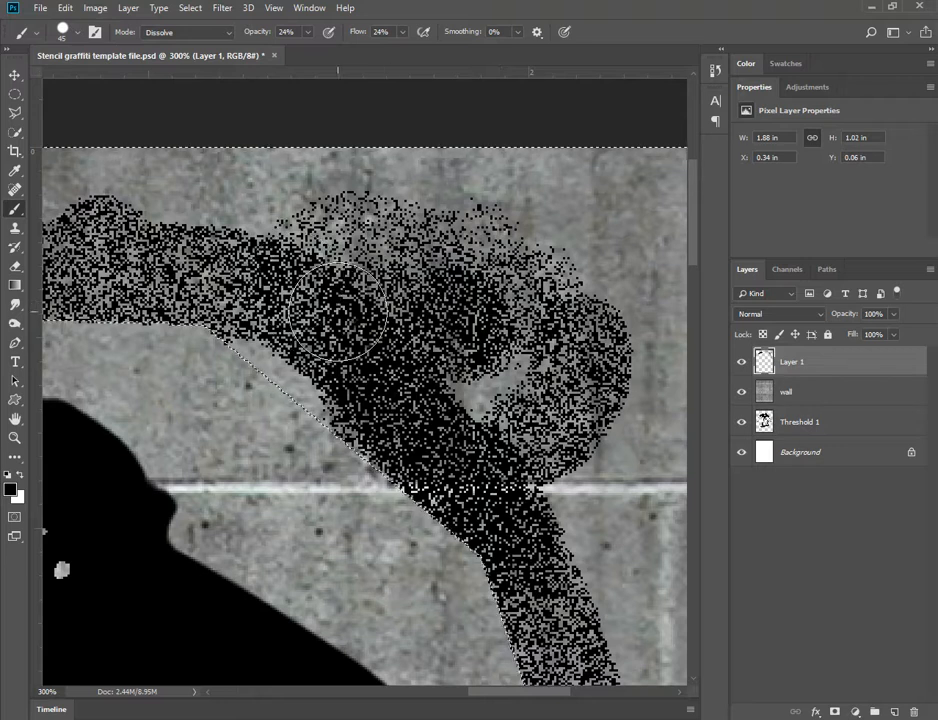
key(ctrl+z)
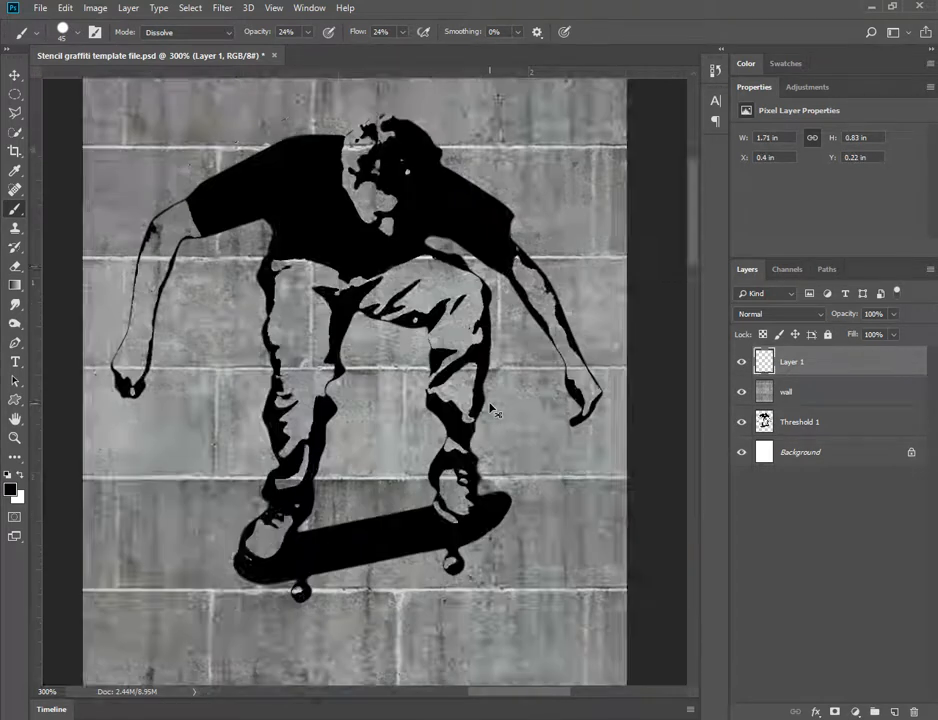
Step: Paint black spatter around the outside of the stencil outline, adding rough streaks near the upper corners and below the skateboard
key(ctrl+0)
mouse_move(279, 133)
mouse_down()
mouse_move(264, 165)
mouse_move(276, 160)
mouse_move(208, 186)
mouse_move(164, 235)
mouse_move(180, 212)
mouse_move(155, 314)
mouse_move(157, 426)
mouse_move(180, 442)
mouse_move(178, 402)
mouse_move(269, 450)
mouse_move(217, 407)
mouse_move(294, 548)
mouse_move(245, 504)
mouse_move(310, 590)
mouse_move(246, 424)
mouse_move(349, 568)
mouse_move(324, 573)
mouse_move(511, 492)
mouse_move(392, 562)
mouse_move(489, 523)
mouse_move(537, 425)
mouse_up()
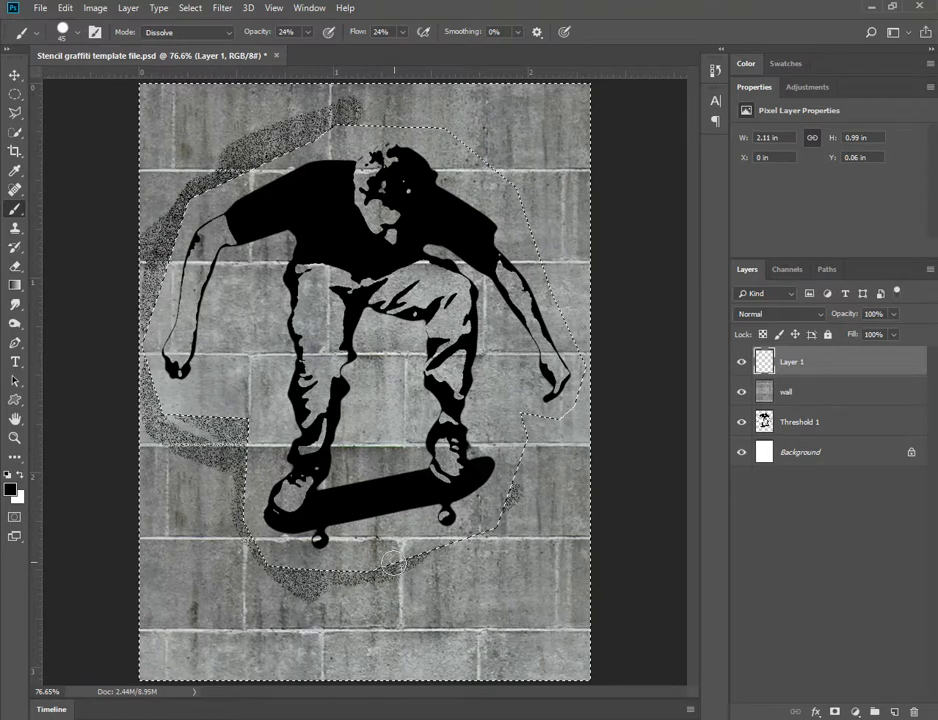
mouse_move(568, 337)
mouse_down()
mouse_move(546, 250)
mouse_move(489, 171)
mouse_move(220, 95)
mouse_move(365, 115)
mouse_move(400, 160)
mouse_up()
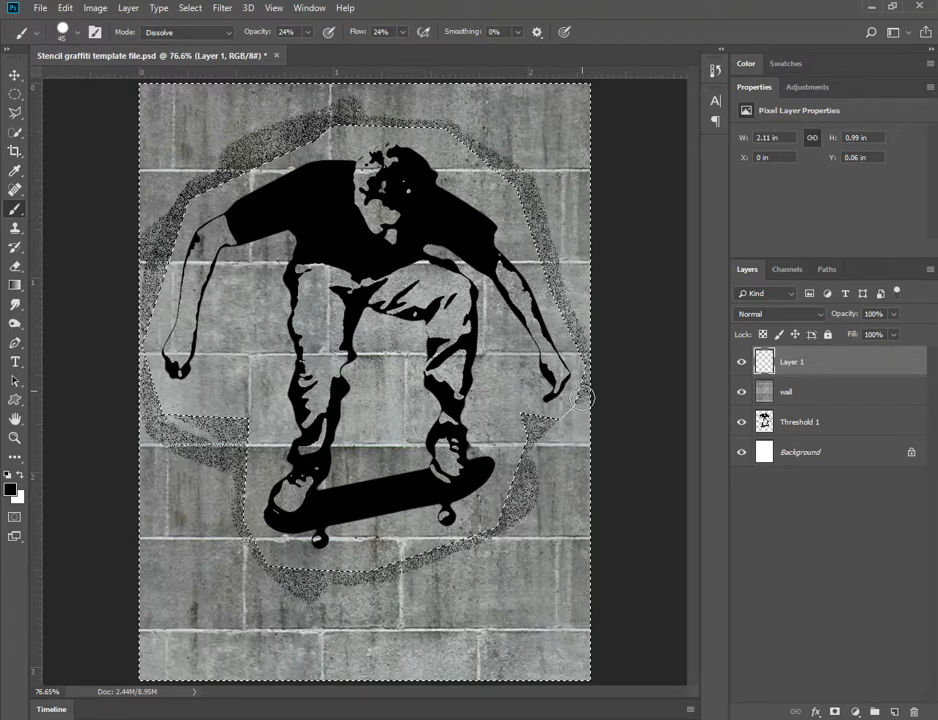
drag(581, 399, 535, 430)
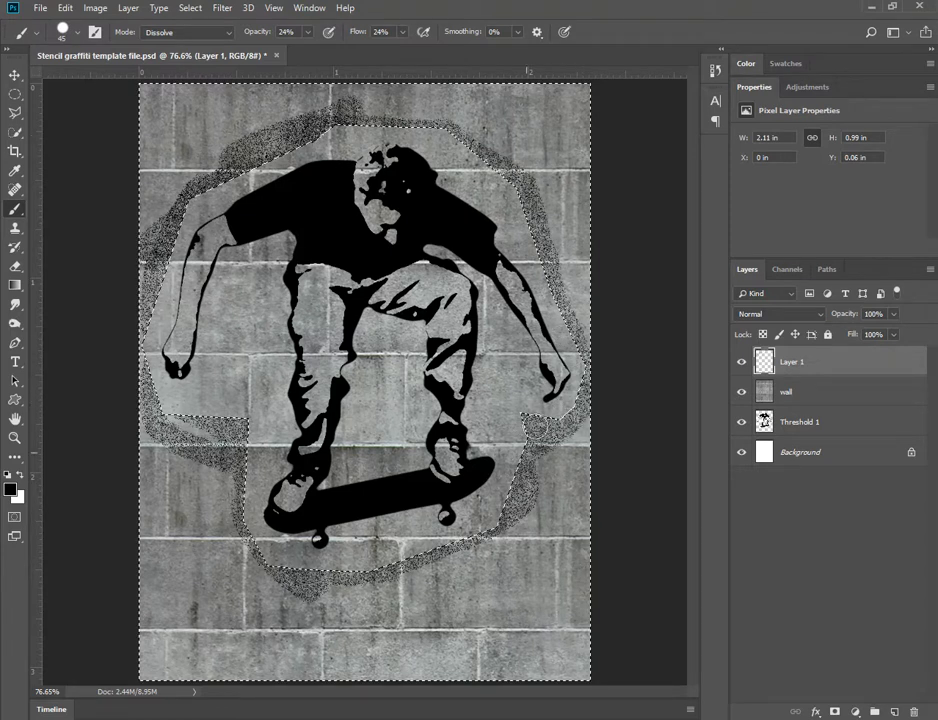
drag(345, 105, 130, 174)
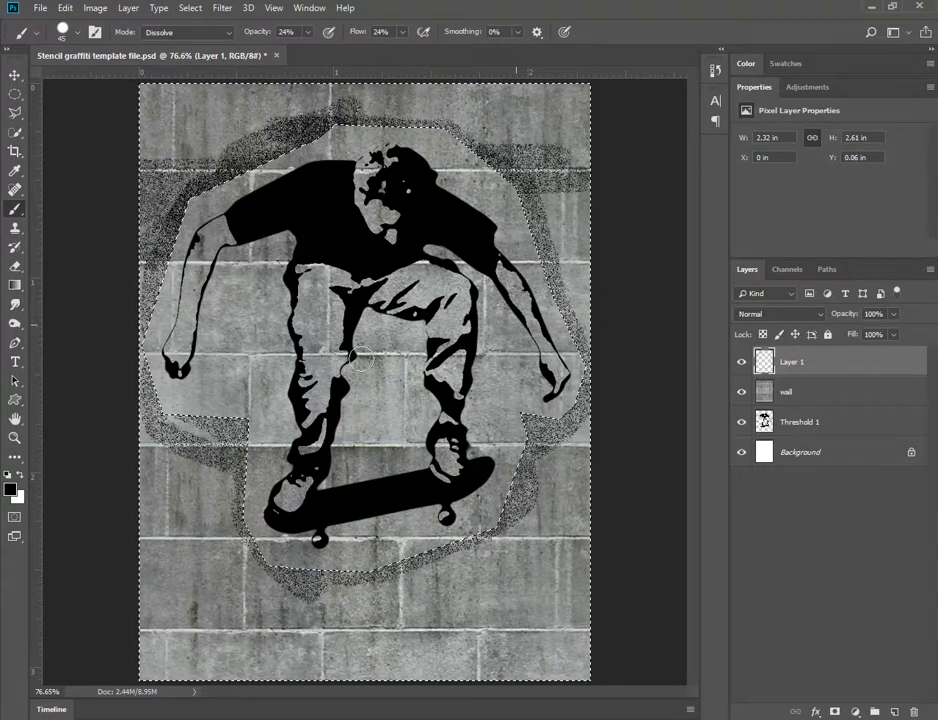
mouse_move(387, 505)
mouse_down()
mouse_move(357, 618)
mouse_move(345, 628)
mouse_up()
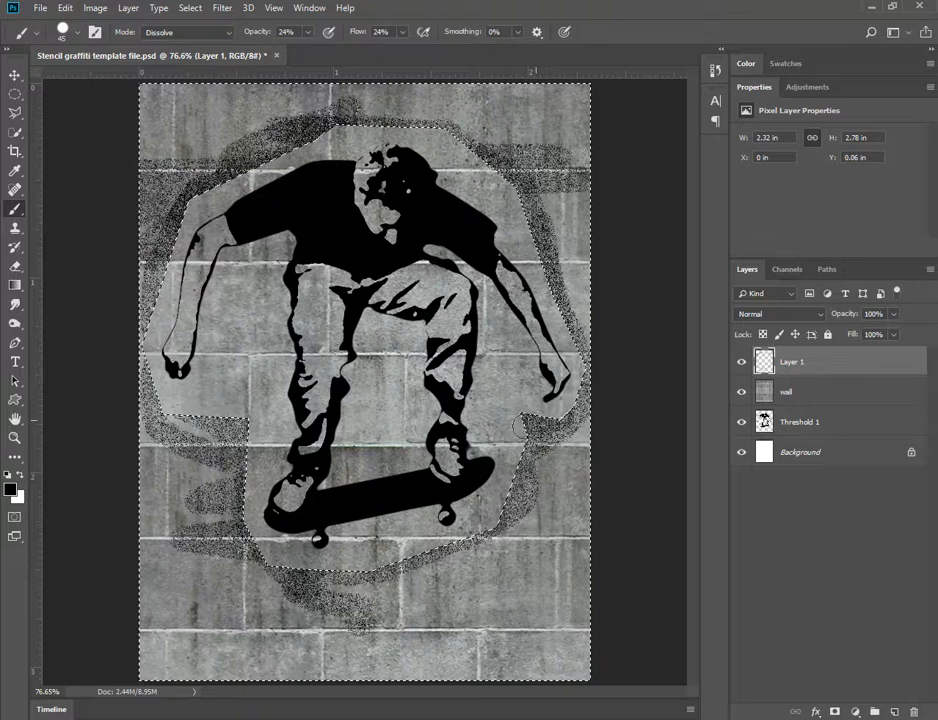
Step: Compare with the example in the browser and read the special effects and saving instructions
key(alt+Tab)
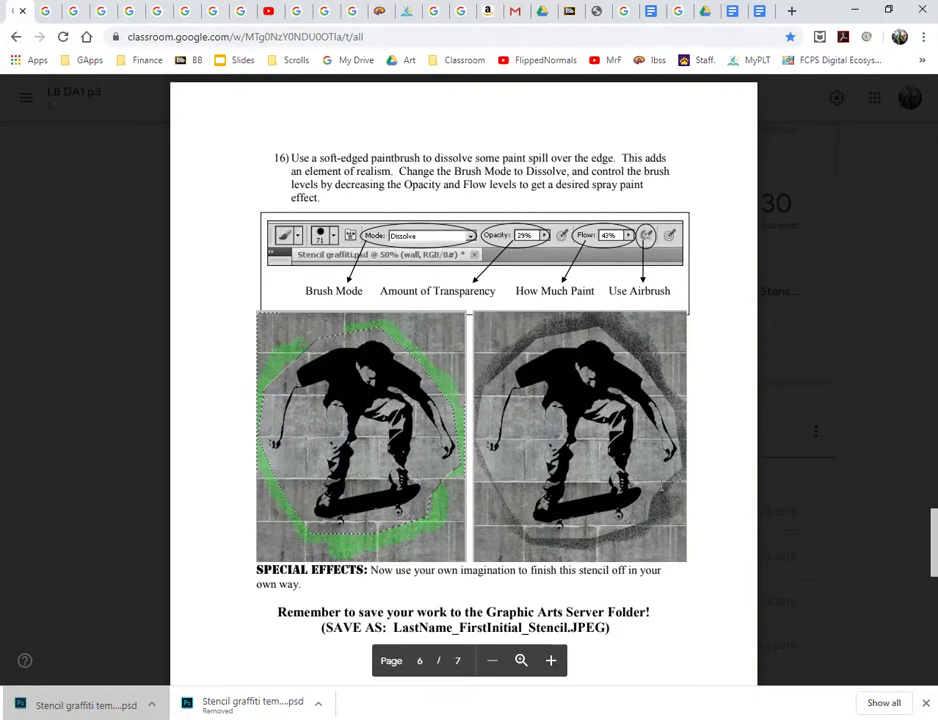
scroll(662, 483, down, 3)
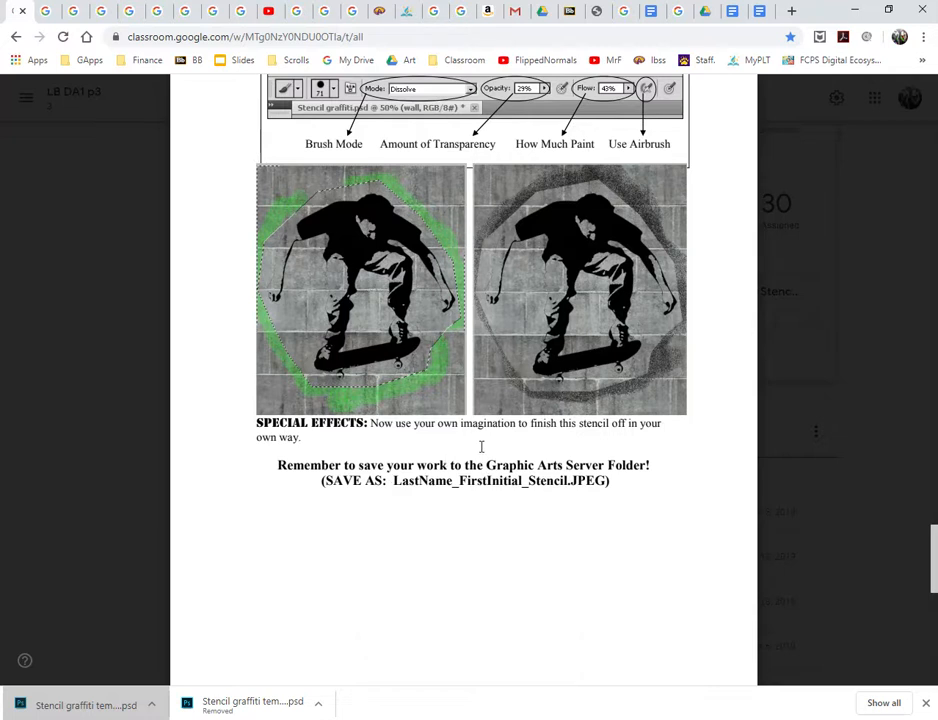